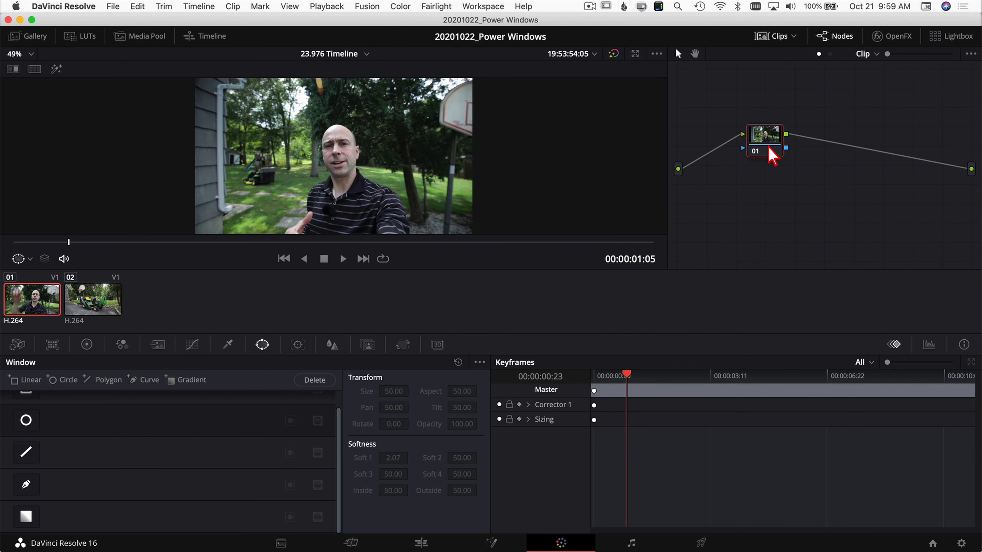
# Step: Move node 01 closer to the source input in the node graph
pyautogui.moveTo(770, 152); pyautogui.dragTo(752, 160)
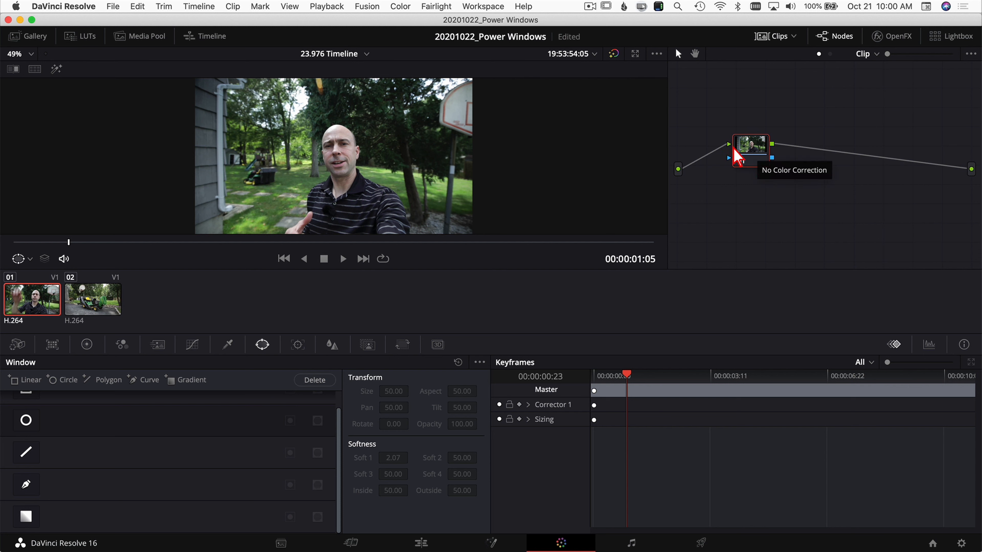
pyautogui.moveTo(744, 155); pyautogui.dragTo(722, 140)
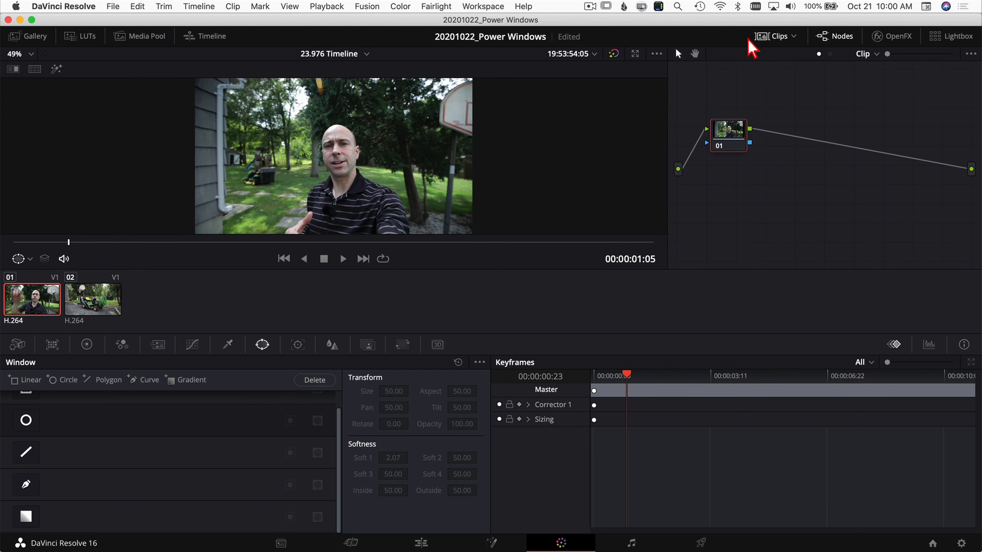
# Step: Hide the clip thumbnails and move the viewer playhead to 00:00:04:03
pyautogui.click(767, 37)
pyautogui.click(522, 307)
pyautogui.moveTo(522, 309); pyautogui.dragTo(236, 297)
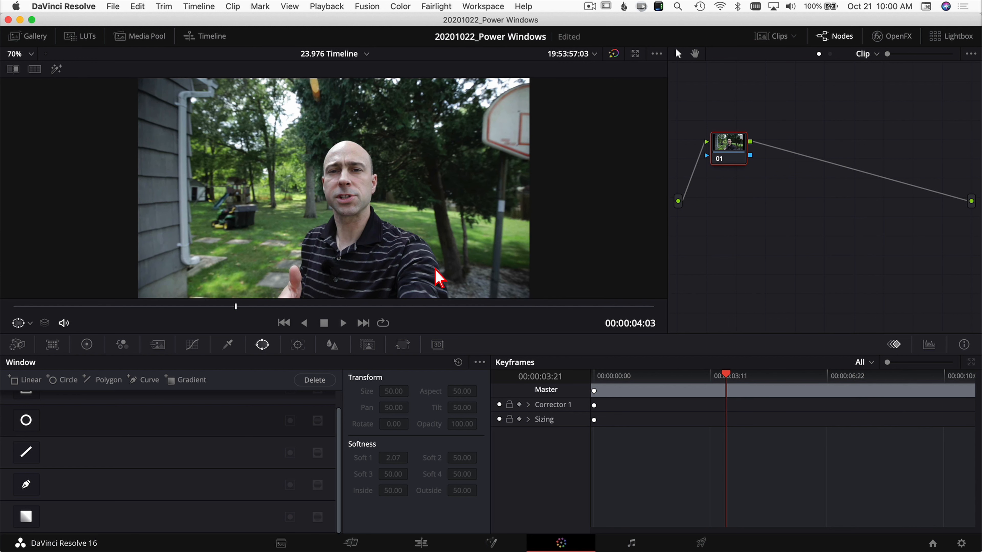
# Step: Add a serial node after node 01 and look through the available window shapes
pyautogui.hotkey('alt', 's')
pyautogui.scroll(2, 61, 452)
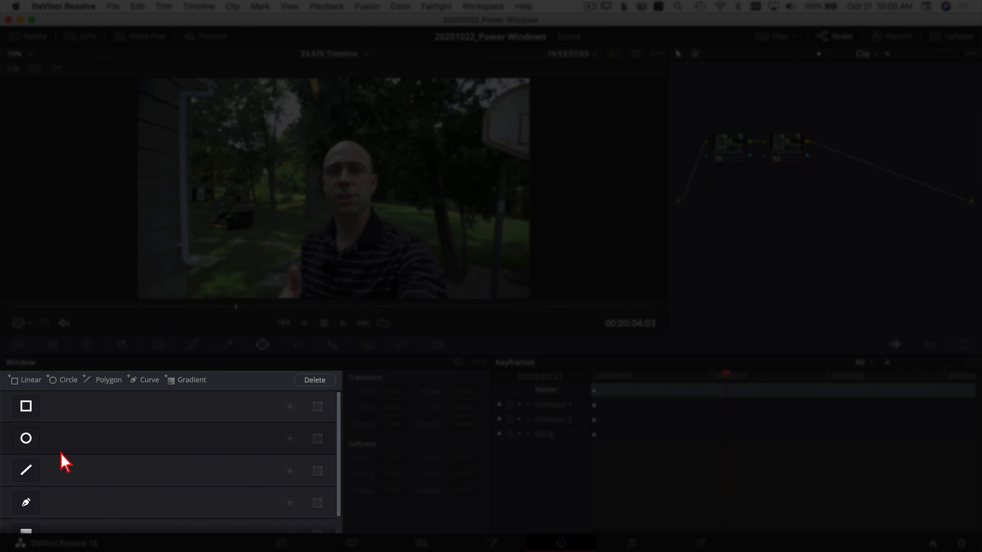
pyautogui.scroll(-1, 59, 443)
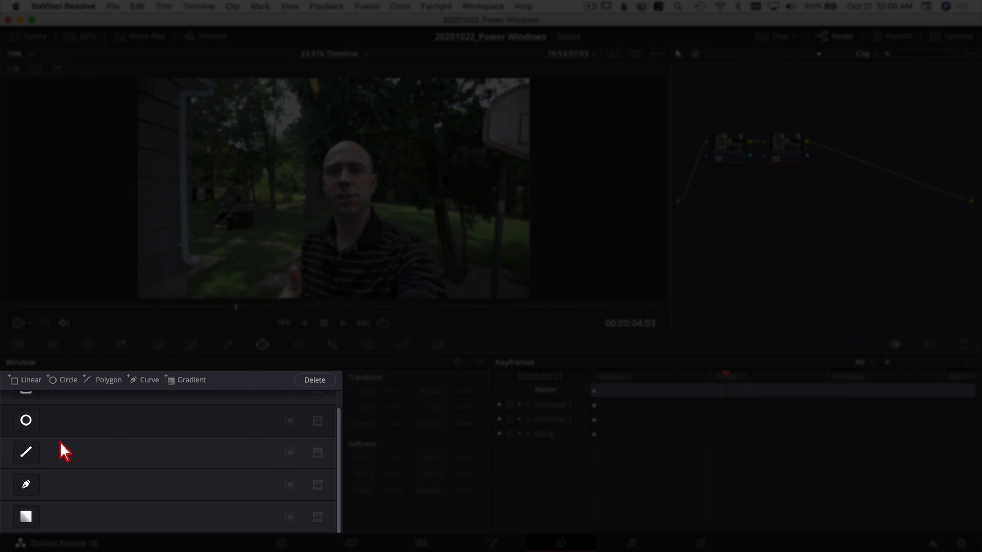
pyautogui.scroll(1, 60, 464)
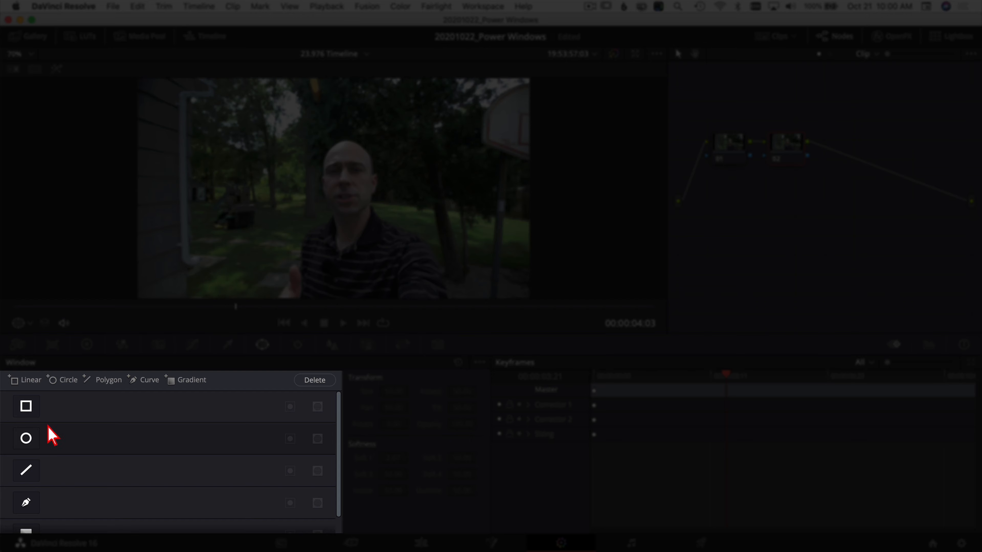
# Step: Switch on linear, circle and polygon windows on node 02 and raise the polygon's upper-left corner
pyautogui.click(28, 412)
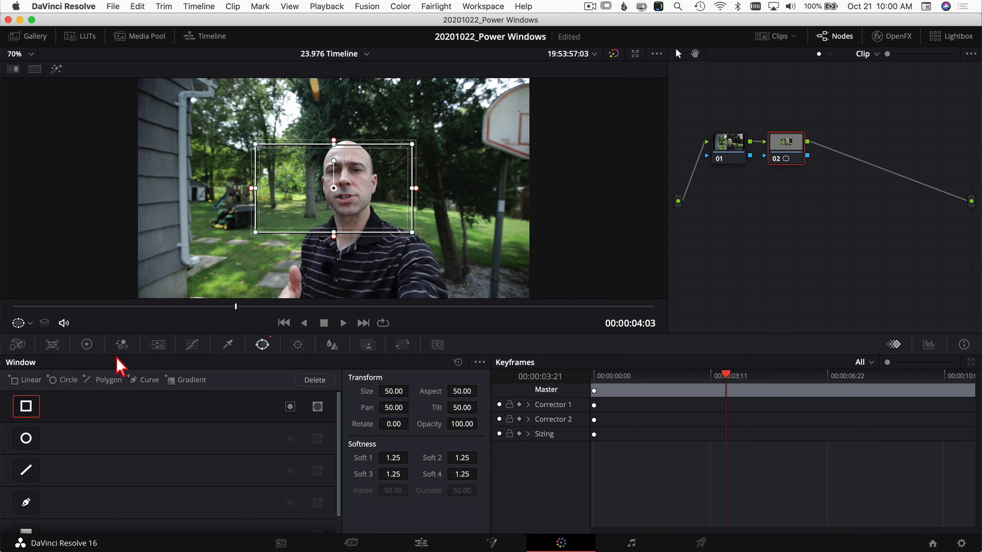
pyautogui.click(26, 440)
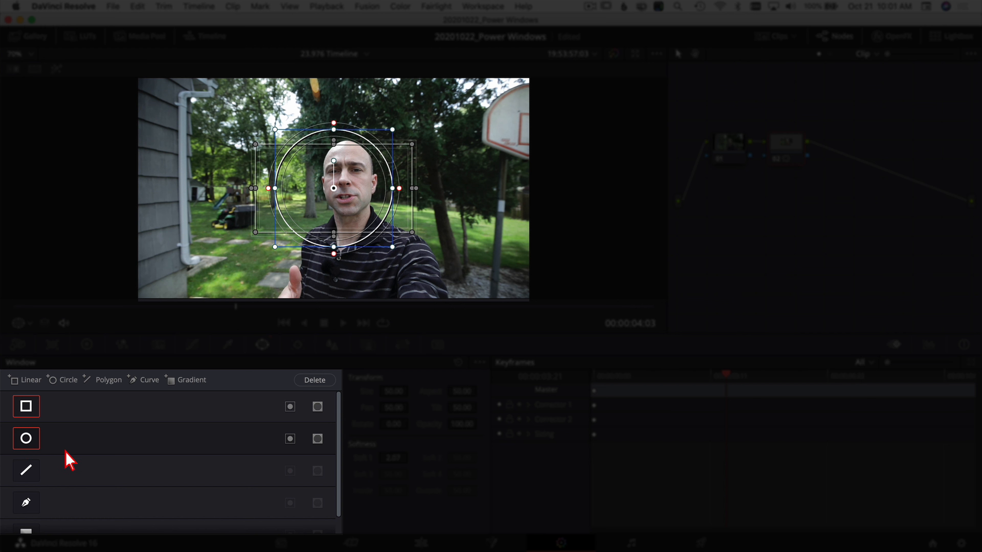
pyautogui.click(21, 471)
pyautogui.moveTo(236, 134); pyautogui.dragTo(238, 113)
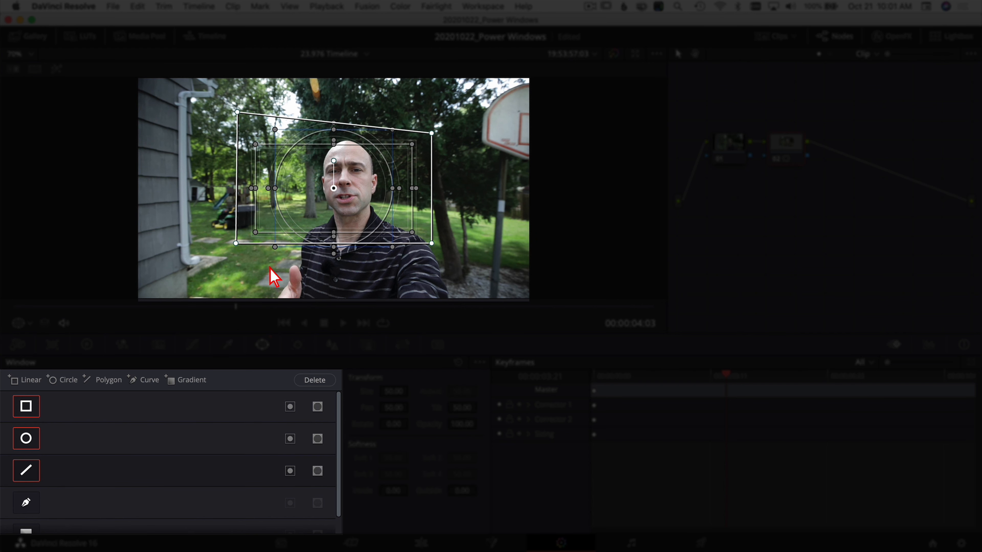
# Step: Switch off the polygon, circle and linear windows on node 02
pyautogui.click(26, 470)
pyautogui.click(24, 439)
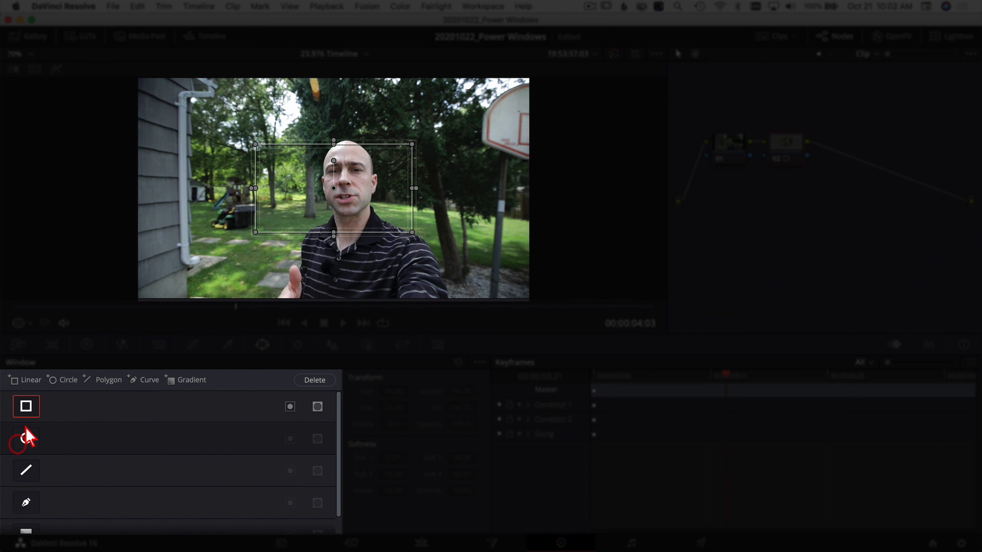
pyautogui.click(25, 406)
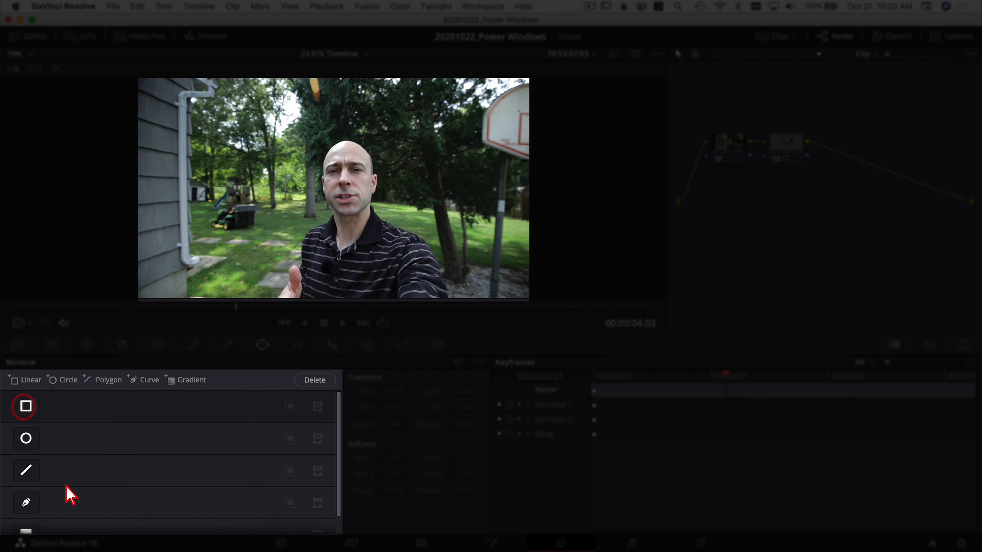
# Step: Draw a closed curve window around the man's head and shoulders on node 02
pyautogui.click(31, 503)
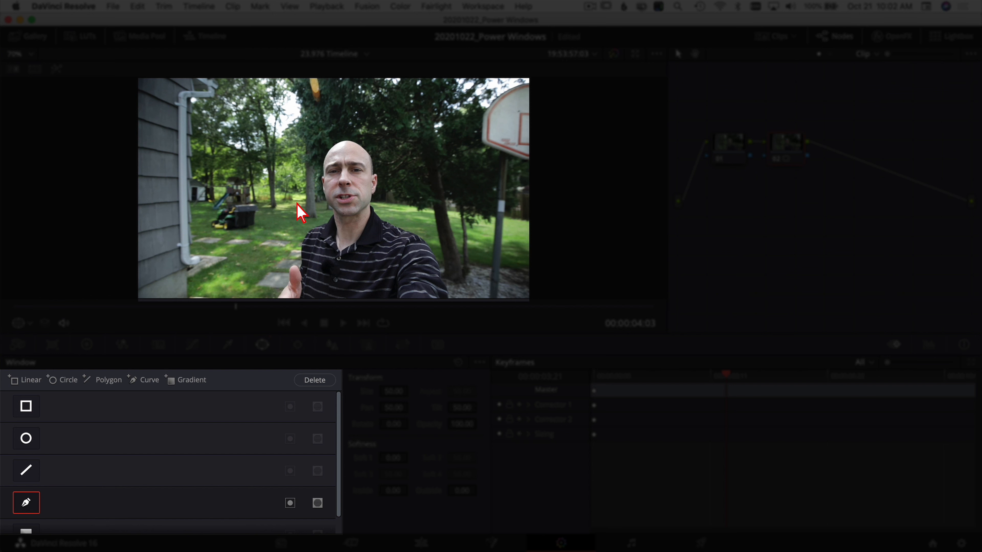
pyautogui.click(226, 195)
pyautogui.click(292, 229)
pyautogui.click(435, 254)
pyautogui.click(437, 176)
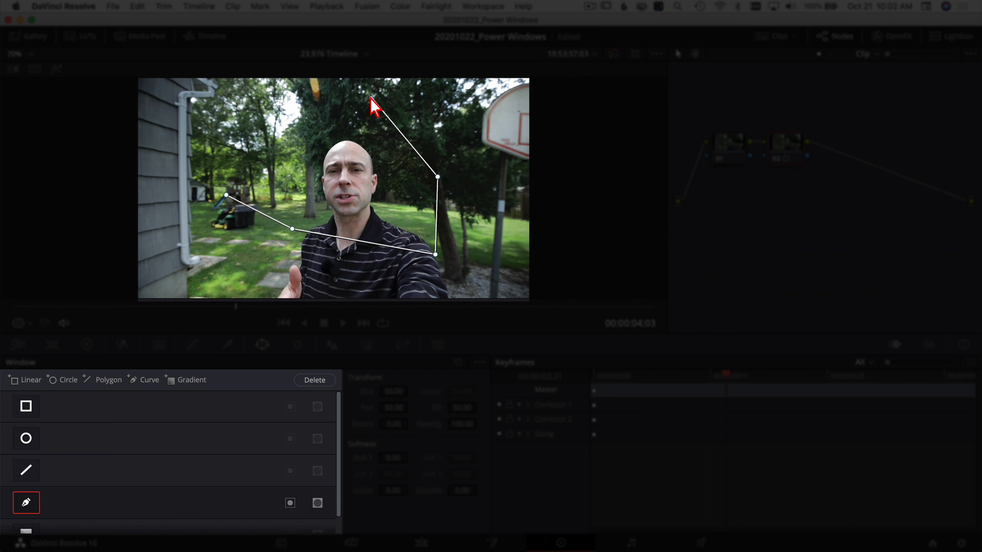
pyautogui.moveTo(370, 96); pyautogui.dragTo(324, 98)
pyautogui.click(227, 195)
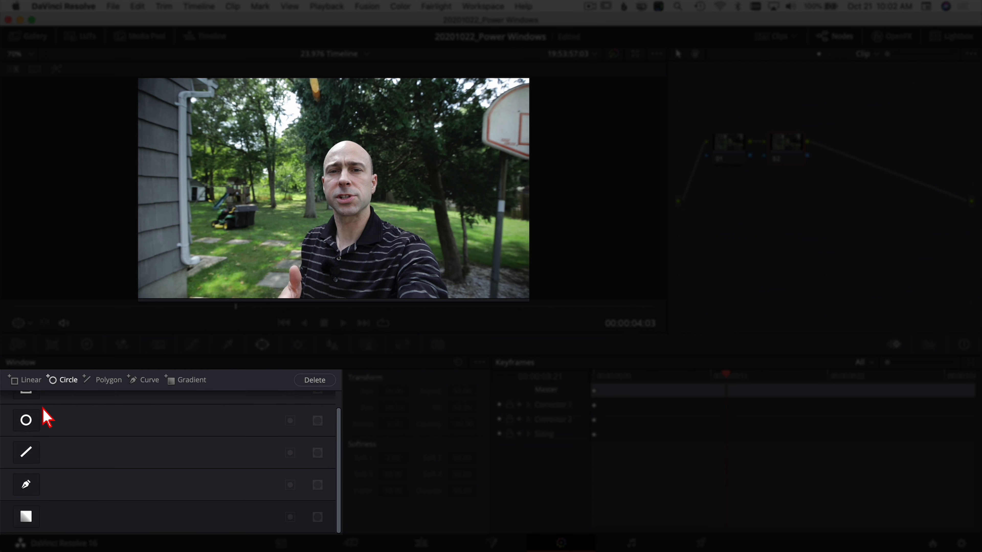
# Step: Switch on a gradient window on node 02, centre it near the man's chin and aim it toward the basketball pole with softness 8.41
pyautogui.click(26, 518)
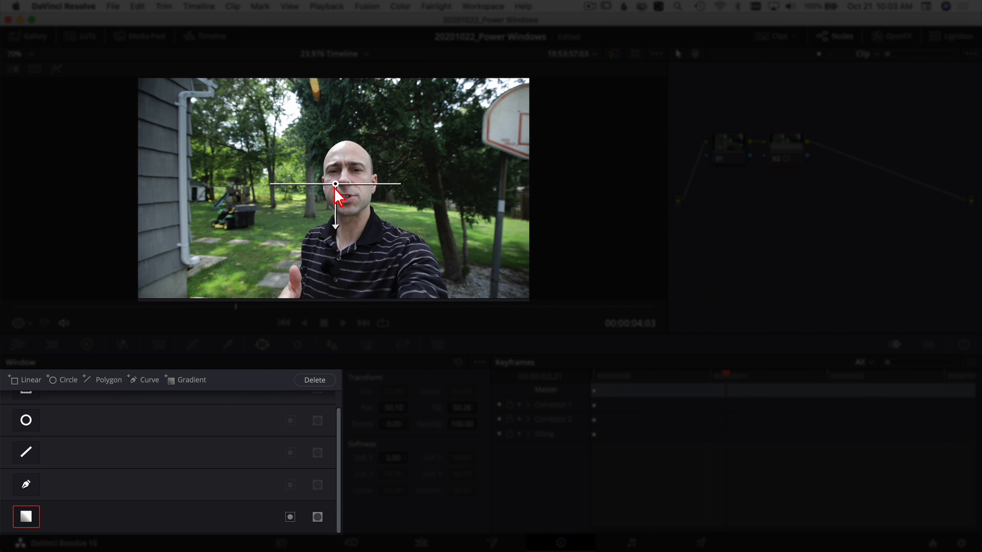
pyautogui.moveTo(335, 229)
pyautogui.mouseDown()
pyautogui.moveTo(365, 238)
pyautogui.moveTo(328, 166)
pyautogui.moveTo(322, 213)
pyautogui.moveTo(343, 237)
pyautogui.mouseUp()
pyautogui.moveTo(336, 185); pyautogui.dragTo(328, 206)
pyautogui.moveTo(336, 260); pyautogui.dragTo(495, 261)
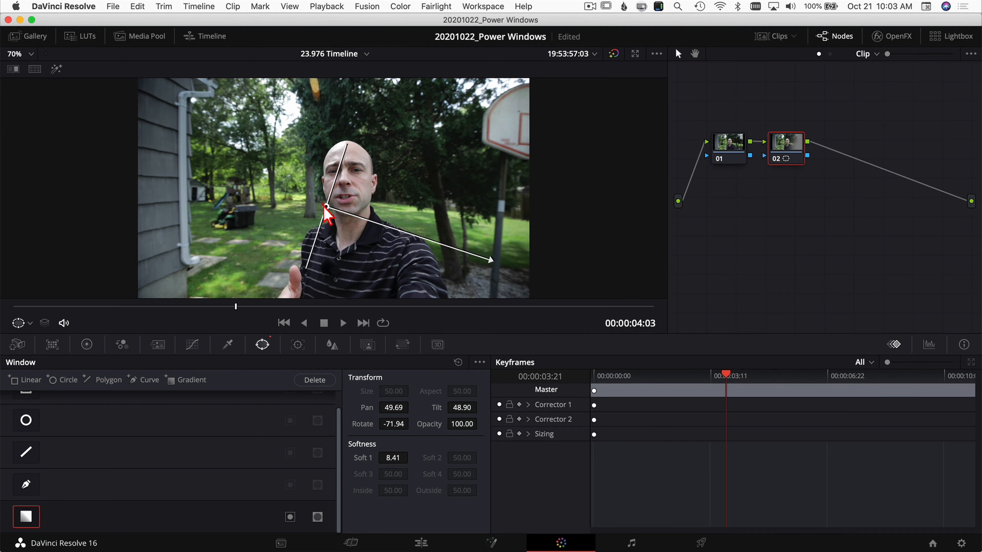
# Step: Reposition the gradient window to pan 47.69 and tilt 49.84, with rotation -90.40 and softness 8.25
pyautogui.moveTo(329, 206); pyautogui.dragTo(295, 191)
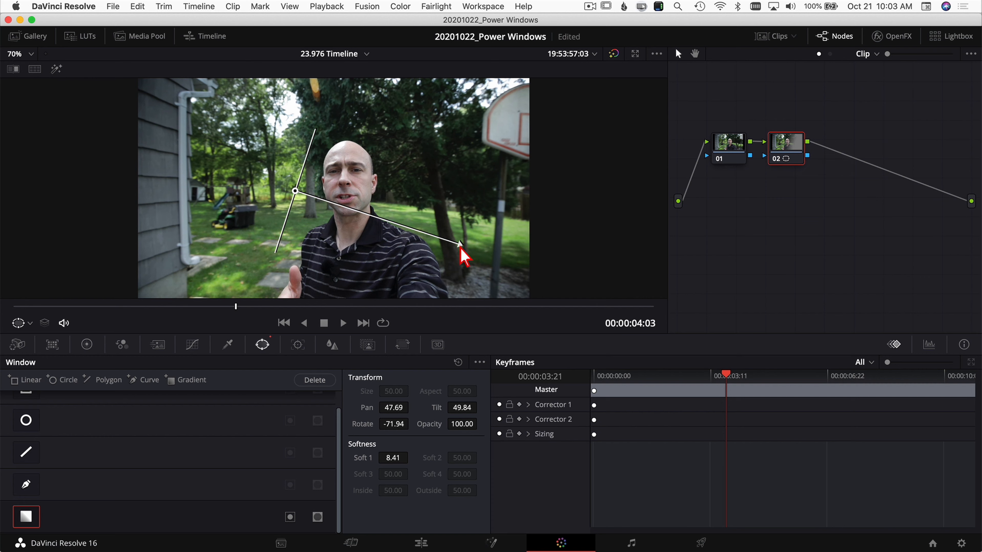
pyautogui.moveTo(460, 244); pyautogui.dragTo(323, 201)
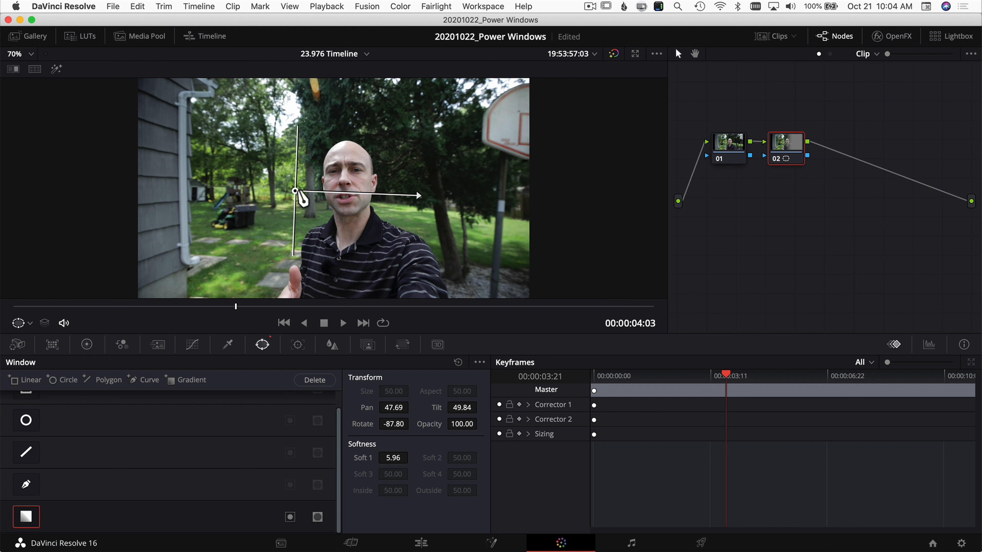
pyautogui.moveTo(415, 195); pyautogui.dragTo(466, 190)
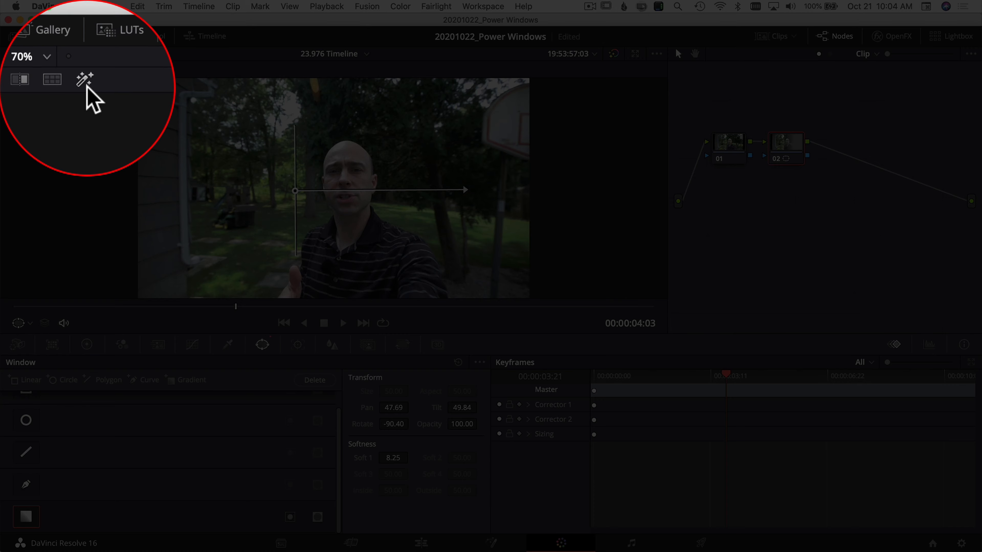
# Step: Highlight the gradient window's affected area, show the Power Window overlay on it and reduce its softness to 5.82
pyautogui.click(56, 70)
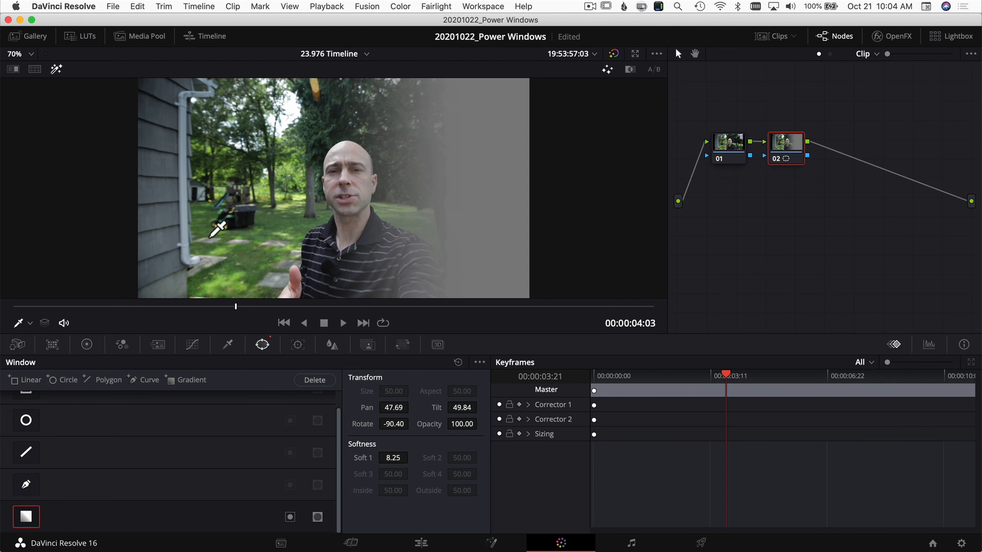
pyautogui.click(31, 324)
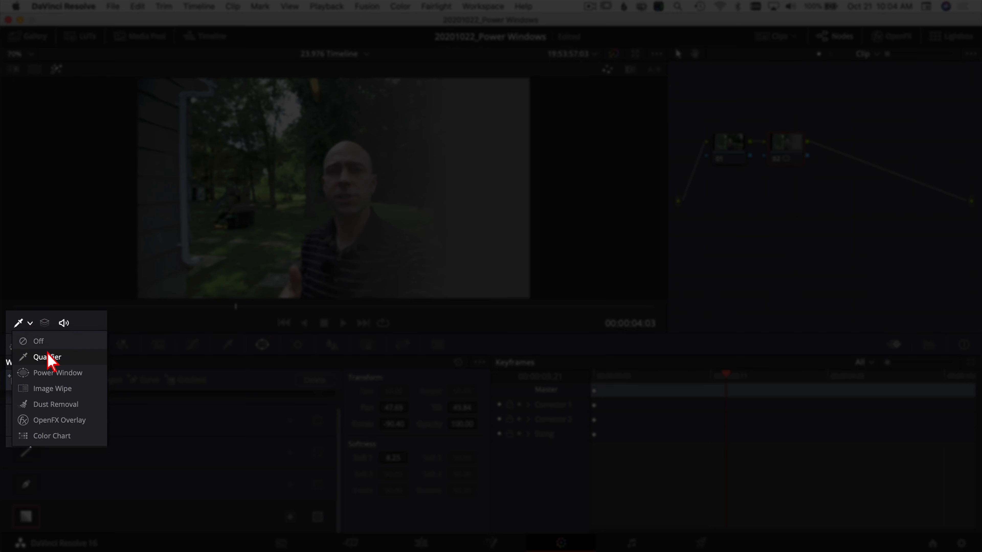
pyautogui.click(58, 373)
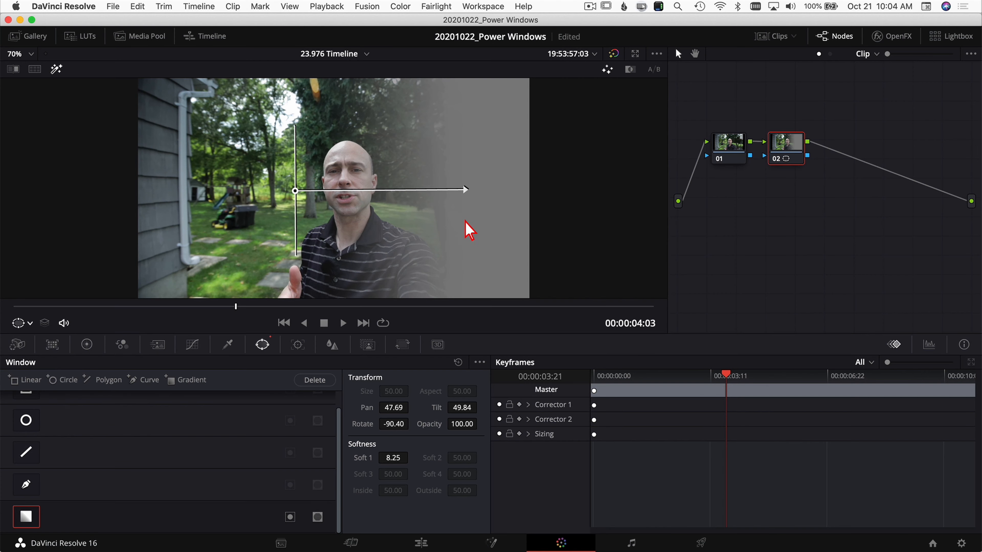
pyautogui.moveTo(465, 191); pyautogui.dragTo(415, 192)
# Step: Replace the gradient window on node 02 with a circle window
pyautogui.click(26, 520)
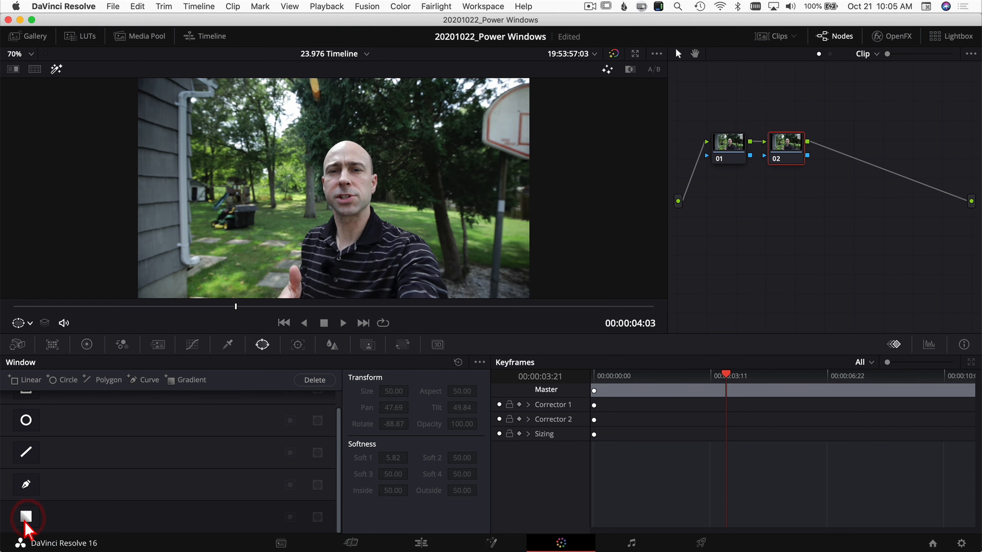
pyautogui.scroll(2, 29, 440)
pyautogui.click(26, 440)
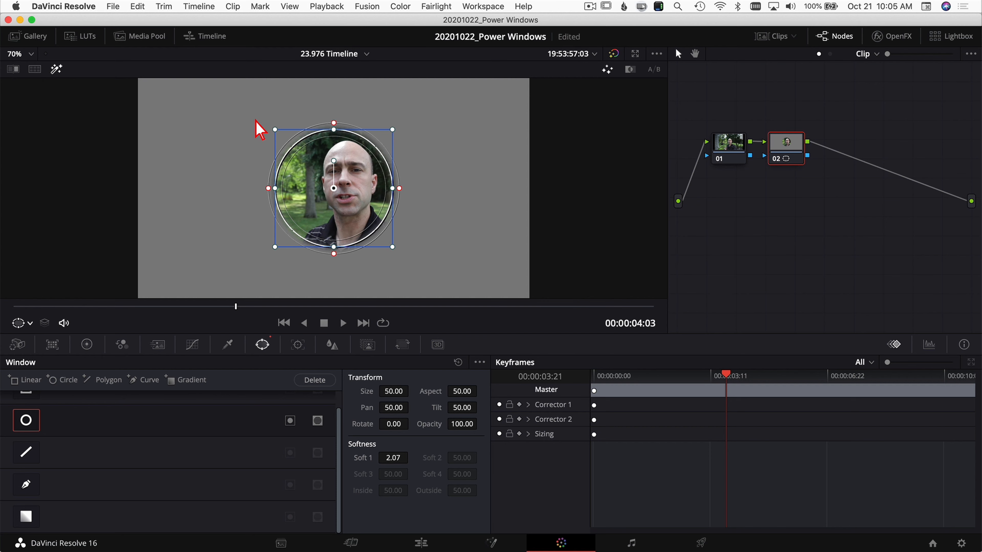
# Step: Enlarge the circle window to nearly the full frame height and soften its edge to 16.14
pyautogui.moveTo(391, 249); pyautogui.dragTo(410, 266)
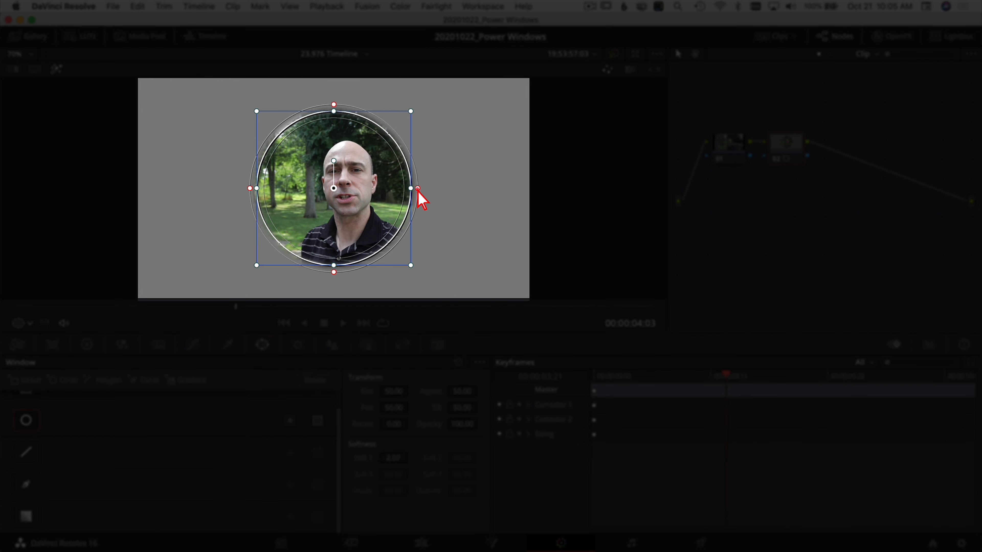
pyautogui.moveTo(418, 190); pyautogui.dragTo(469, 196)
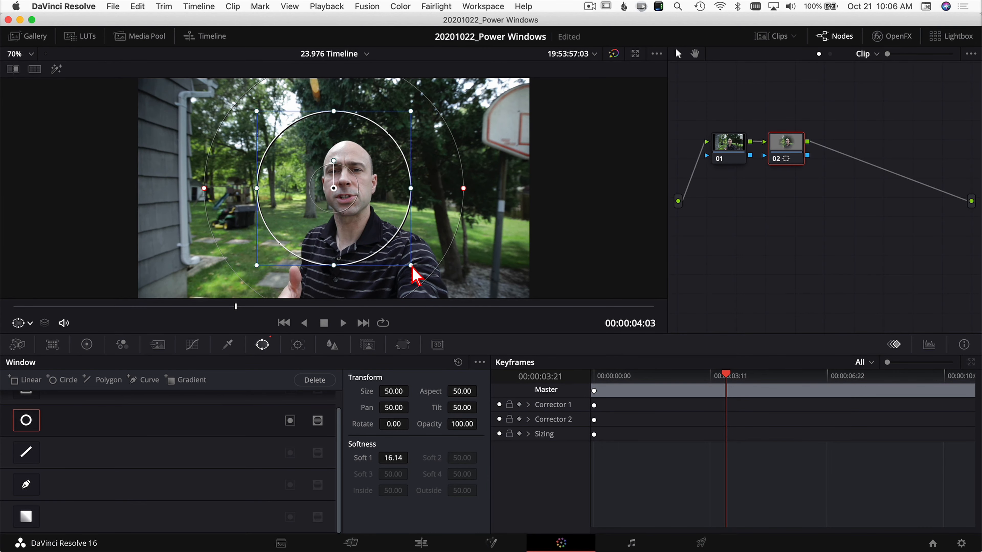
pyautogui.moveTo(411, 266); pyautogui.dragTo(441, 298)
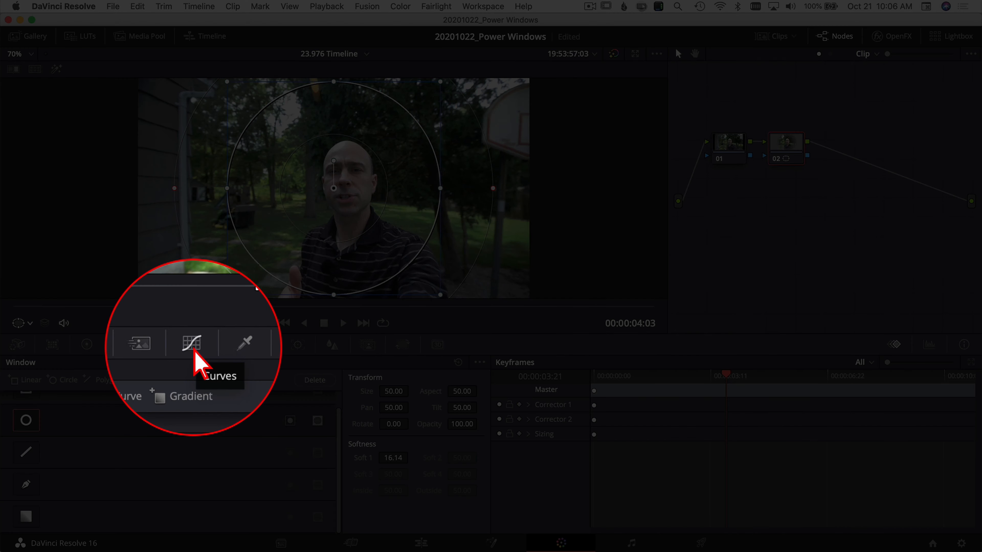
# Step: Pull down the middle of node 02's custom curve to darken the windowed area
pyautogui.click(192, 344)
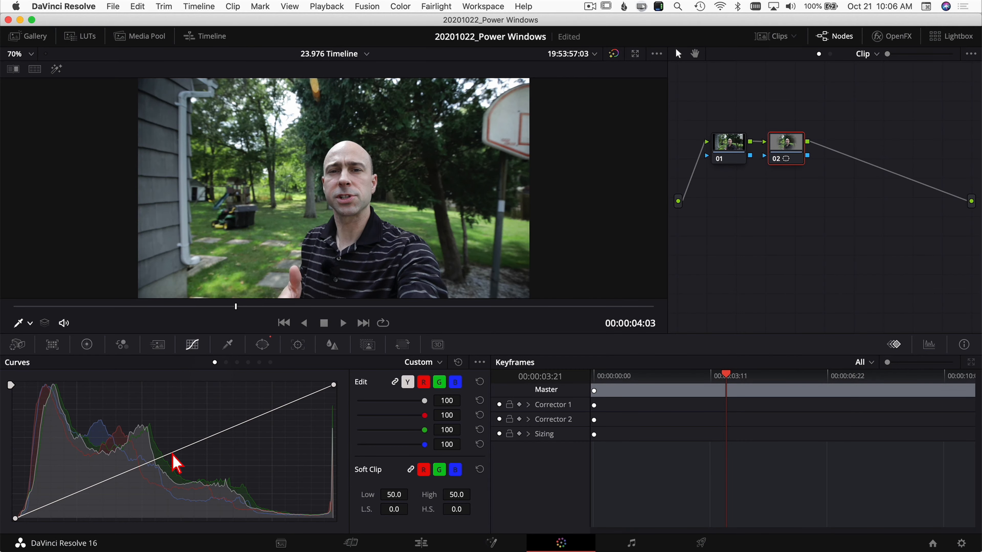
pyautogui.moveTo(173, 453); pyautogui.dragTo(172, 483)
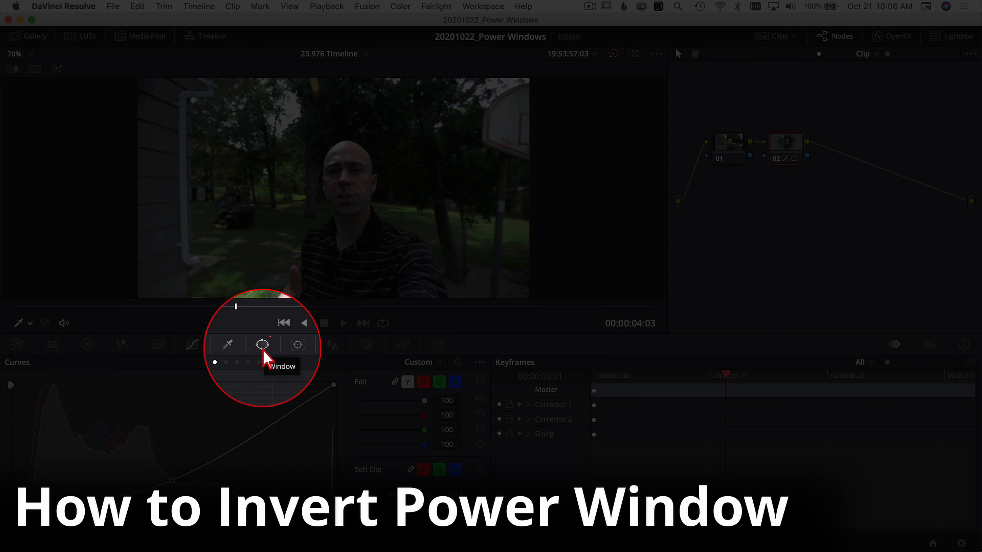
# Step: Invert the circle window and set its size to 50.42, aspect to 63.16, pan to 49.54 and tilt to 49.90
pyautogui.click(263, 346)
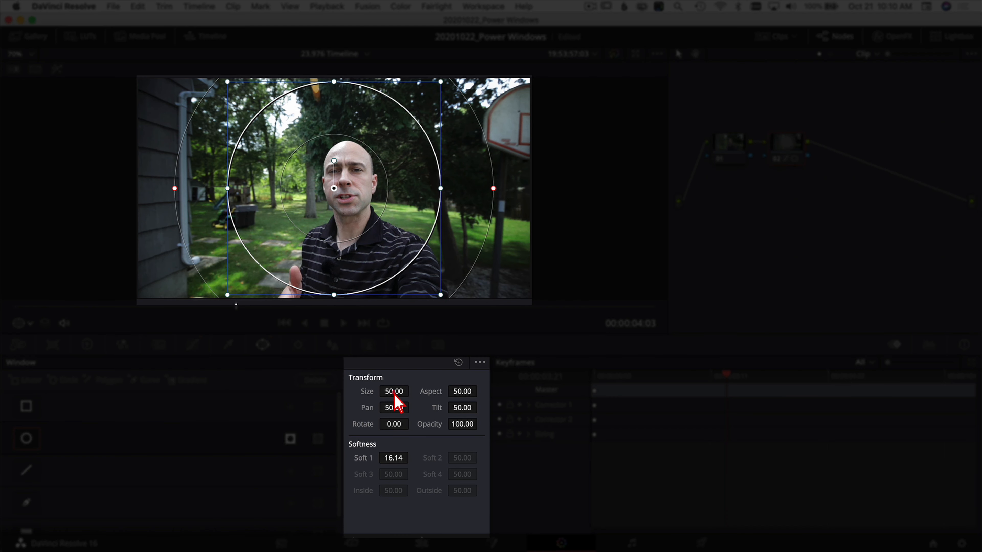
pyautogui.moveTo(393, 392)
pyautogui.mouseDown()
pyautogui.moveTo(381, 388)
pyautogui.moveTo(405, 386)
pyautogui.moveTo(392, 395)
pyautogui.mouseUp()
pyautogui.moveTo(454, 396)
pyautogui.mouseDown()
pyautogui.moveTo(495, 396)
pyautogui.moveTo(312, 384)
pyautogui.moveTo(832, 415)
pyautogui.moveTo(390, 399)
pyautogui.moveTo(823, 408)
pyautogui.moveTo(455, 401)
pyautogui.mouseUp()
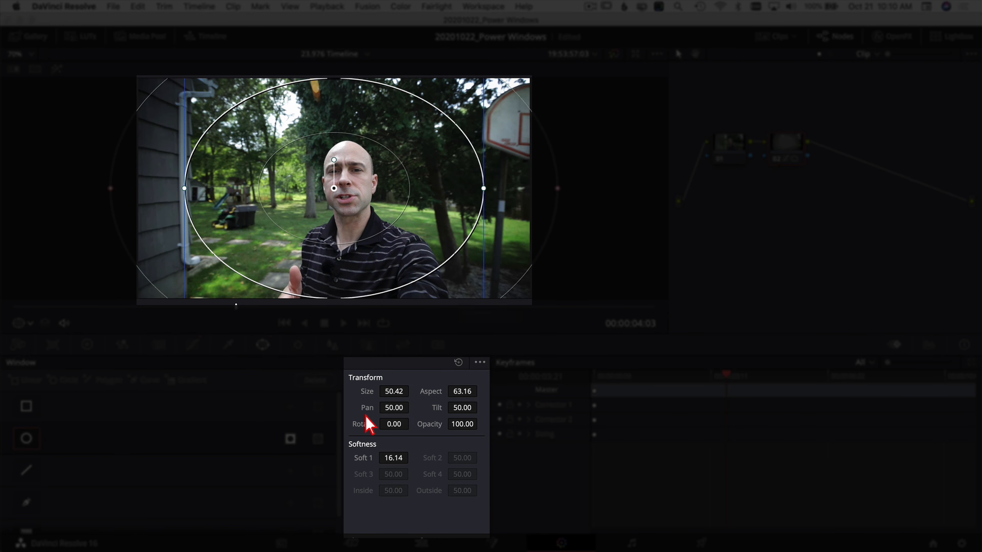
pyautogui.moveTo(395, 409); pyautogui.dragTo(415, 417)
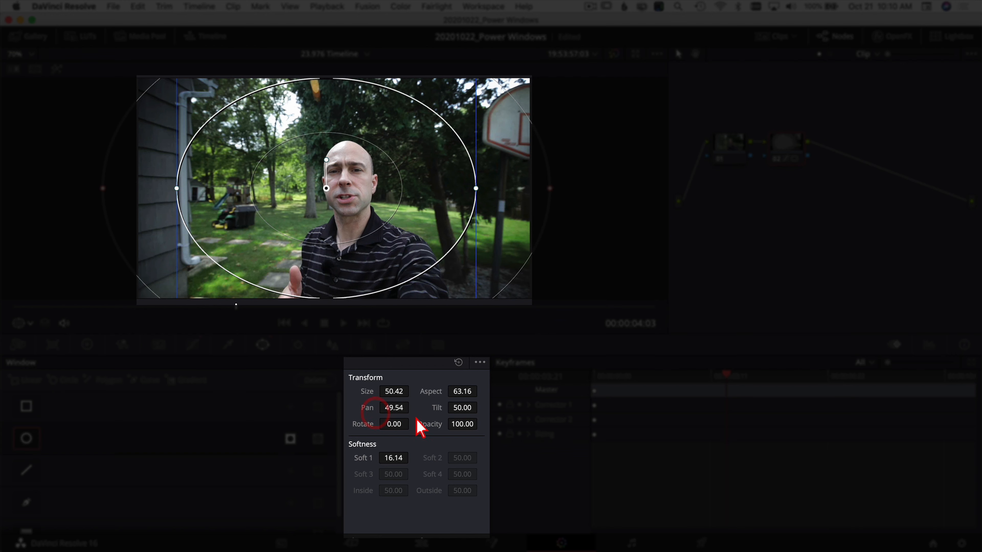
pyautogui.moveTo(472, 411); pyautogui.dragTo(698, 424)
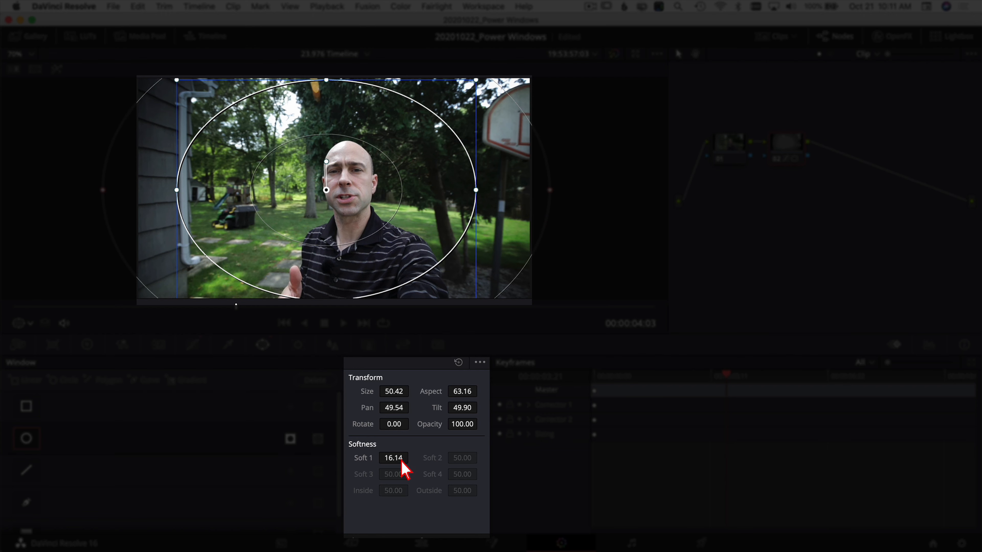
# Step: Set the circle window's Soft 1 value to 8.00
pyautogui.moveTo(401, 468); pyautogui.dragTo(580, 301)
pyautogui.scroll(-3, 262, 201)
pyautogui.scroll(-1, 264, 188)
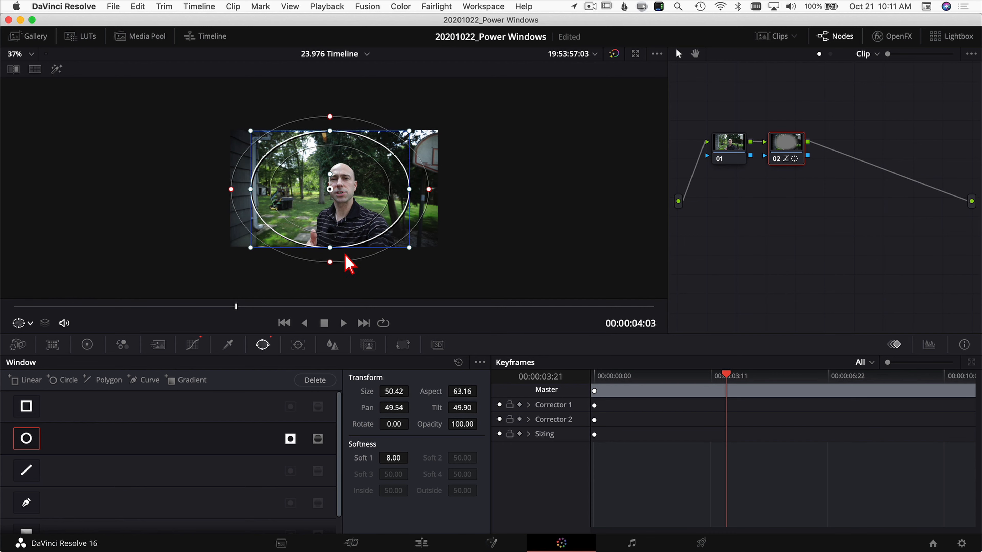
# Step: Enable high visibility Power Window outlines in the user Color preferences and save the change
pyautogui.click(67, 7)
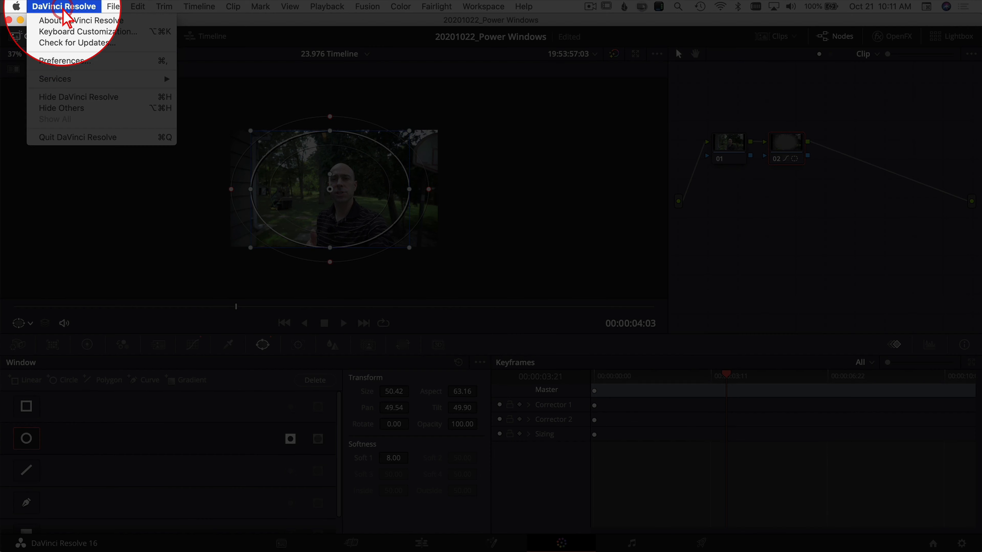
pyautogui.click(68, 61)
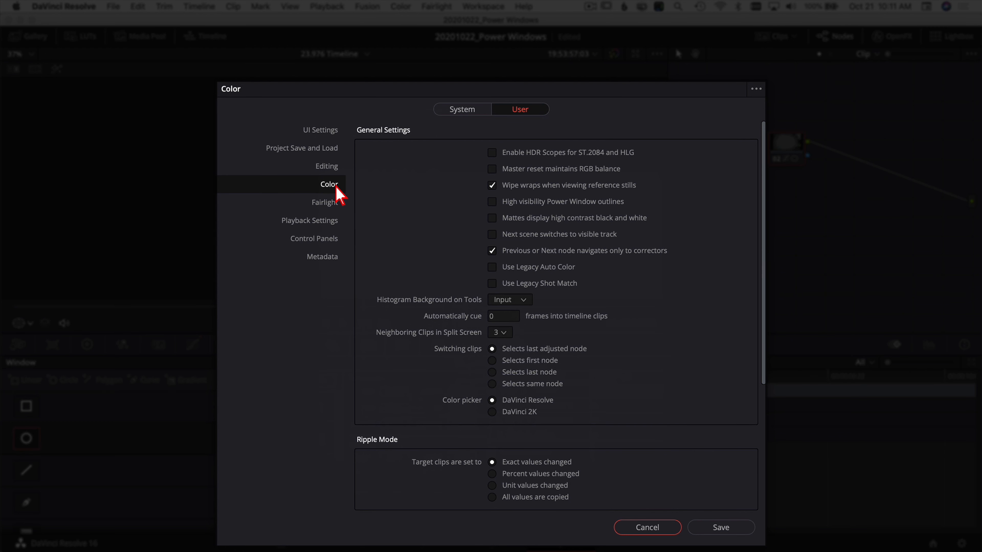
pyautogui.click(491, 201)
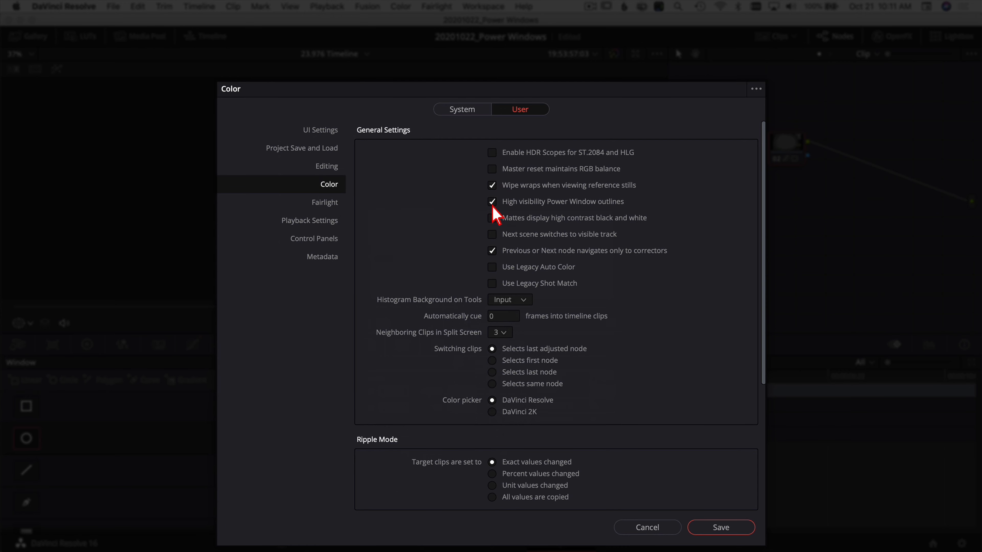
pyautogui.click(744, 529)
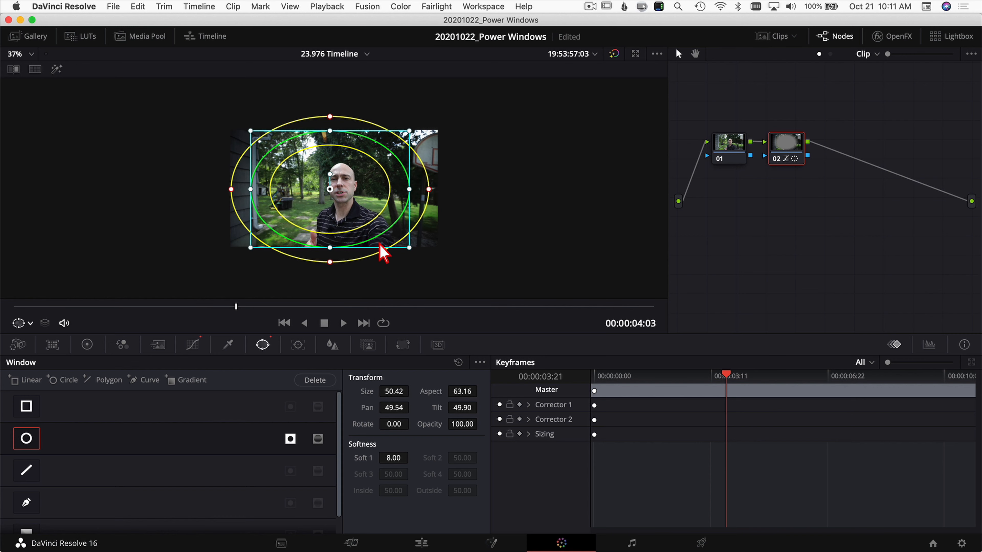
pyautogui.scroll(4, 218, 197)
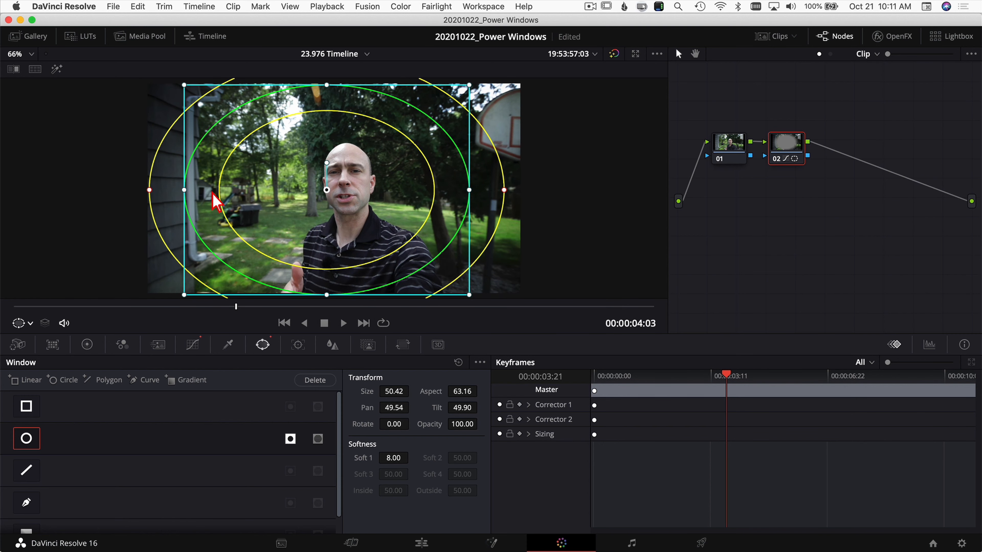
pyautogui.scroll(-3, 325, 187)
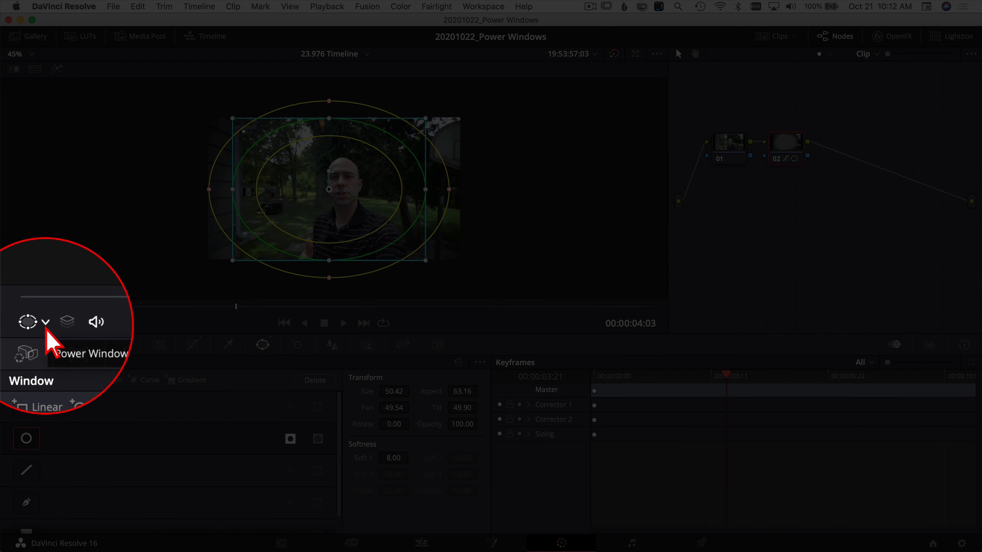
# Step: Turn off the on-screen Power Window outlines in the viewer
pyautogui.click(46, 323)
pyautogui.click(48, 343)
pyautogui.scroll(3, 314, 203)
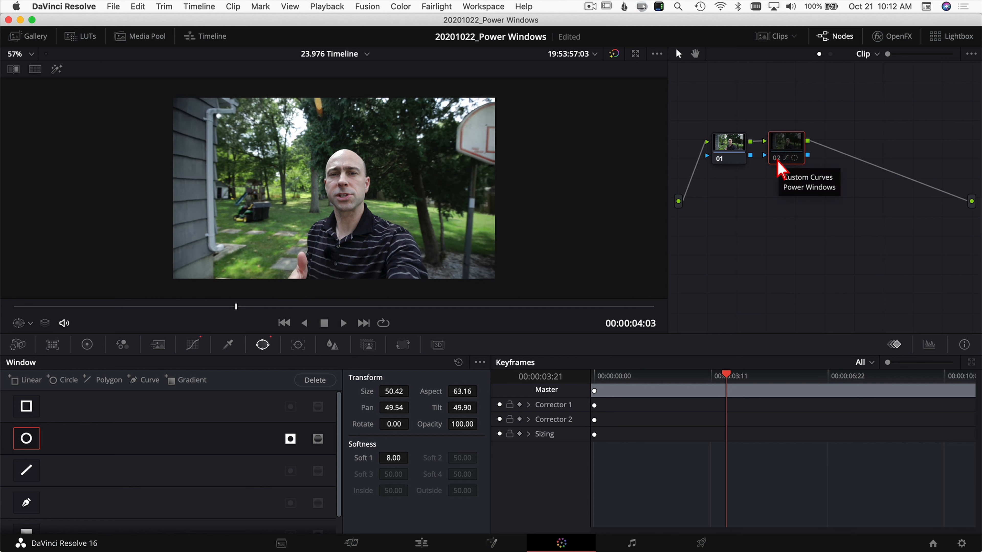
# Step: Add a serial node after node 02, activate a circle window on it and display the window's outline in the viewer
pyautogui.hotkey('alt', 's')
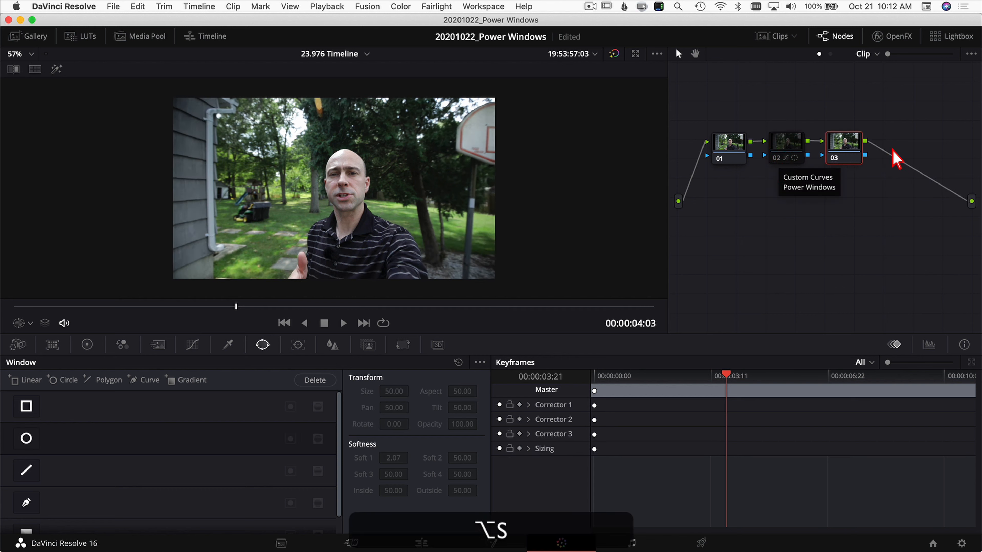
pyautogui.click(27, 445)
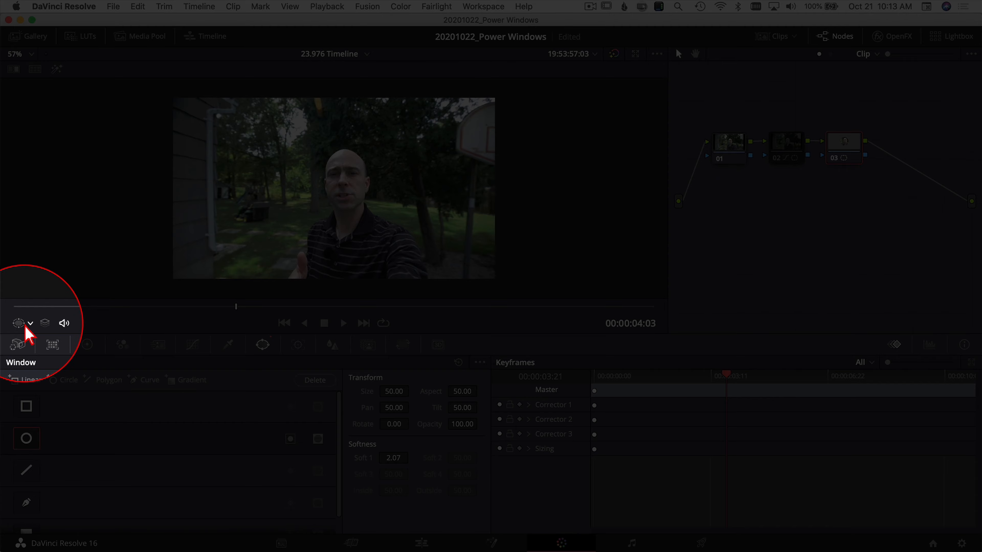
pyautogui.click(20, 324)
pyautogui.click(43, 373)
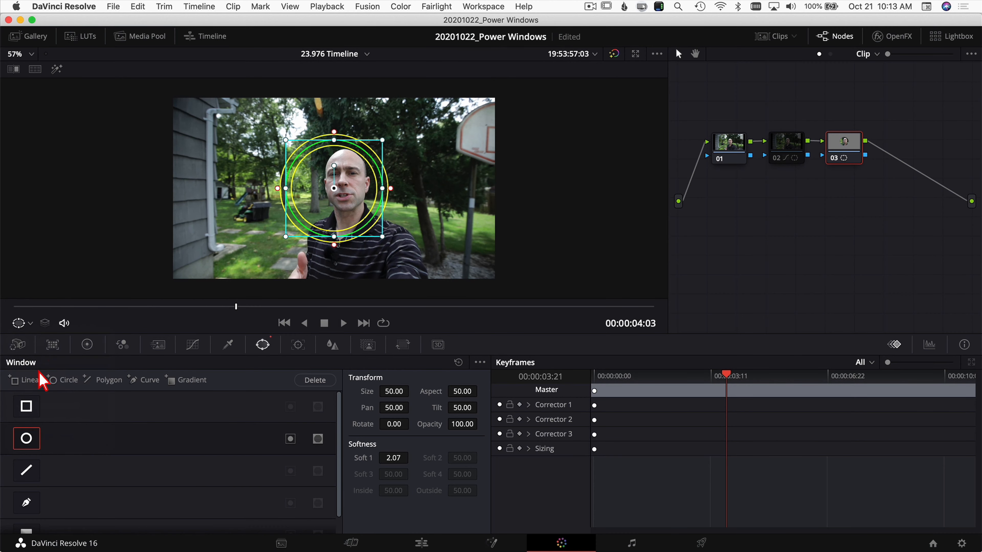
# Step: Fit node 03's circle window around the man's face with size 34.59, aspect 34.62, pan 50.86, tilt 50.51 and Soft 1 of 4.50
pyautogui.scroll(6, 379, 203)
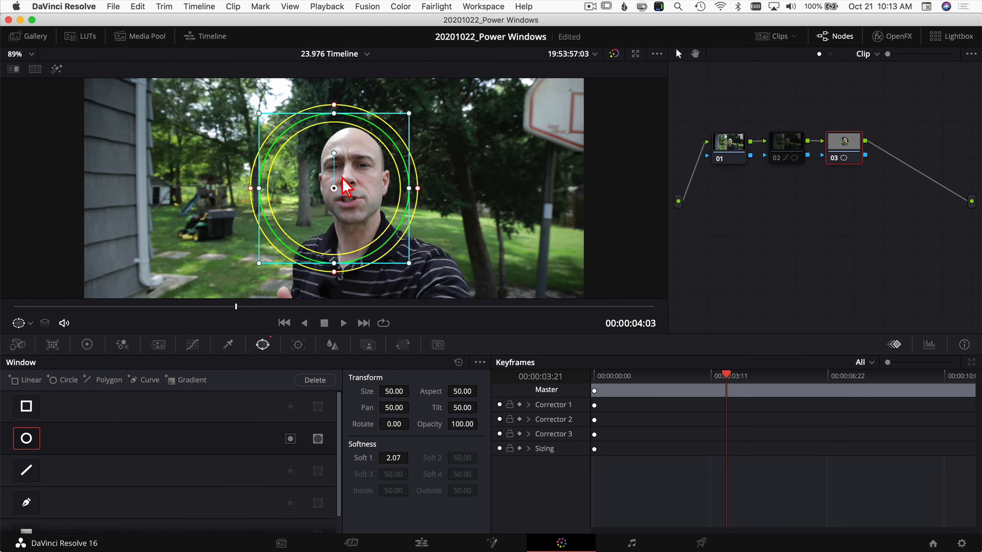
pyautogui.moveTo(347, 183); pyautogui.dragTo(359, 179)
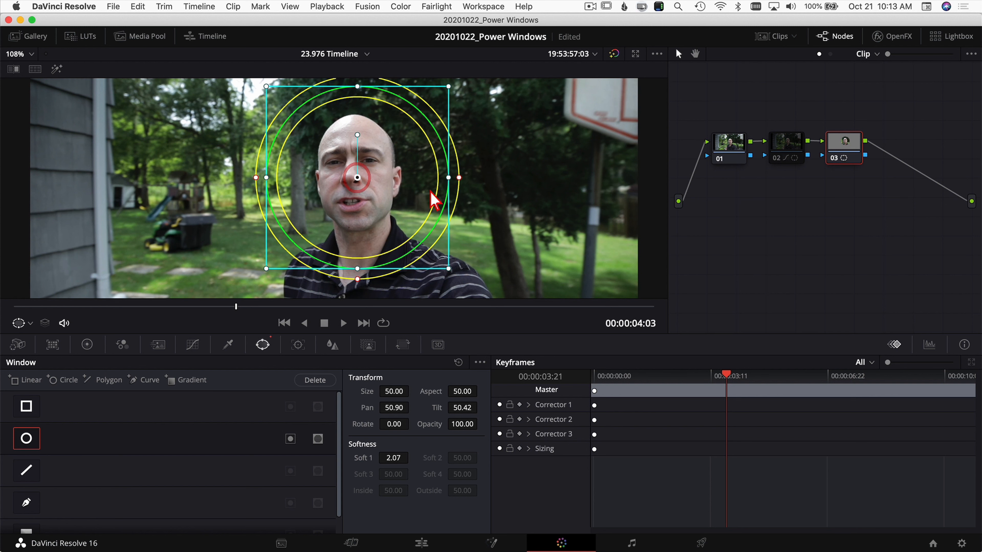
pyautogui.moveTo(448, 179); pyautogui.dragTo(420, 179)
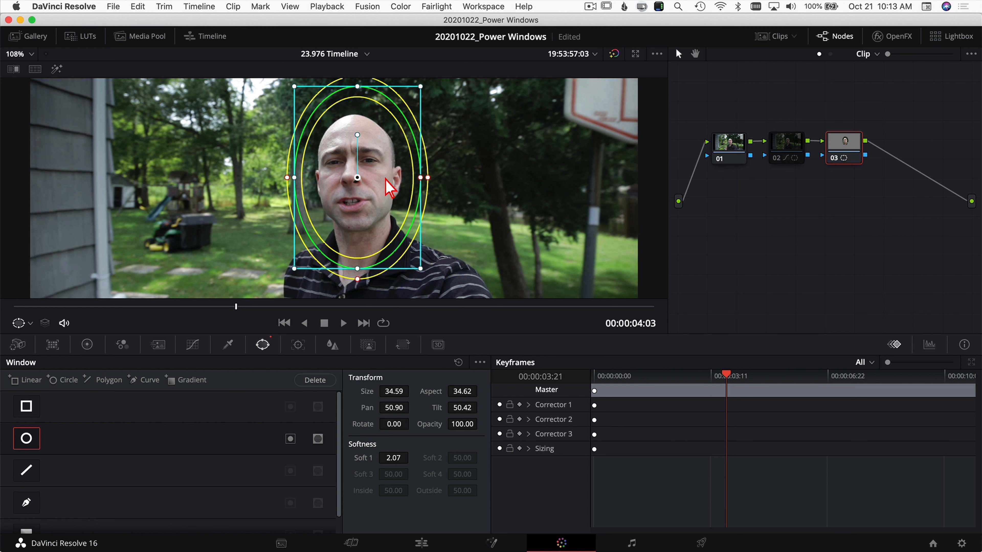
pyautogui.moveTo(356, 179); pyautogui.dragTo(353, 179)
pyautogui.moveTo(427, 179); pyautogui.dragTo(433, 178)
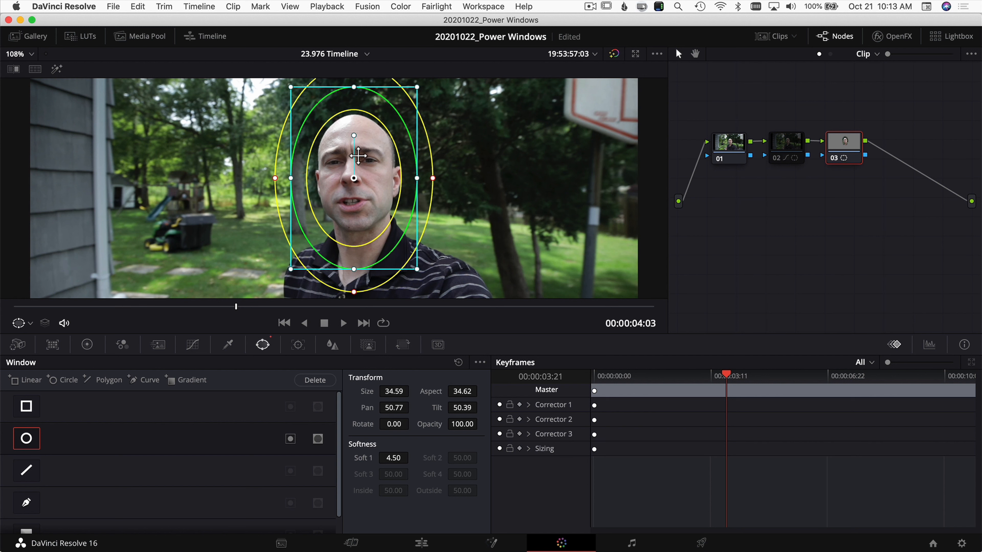
pyautogui.moveTo(355, 179); pyautogui.dragTo(357, 175)
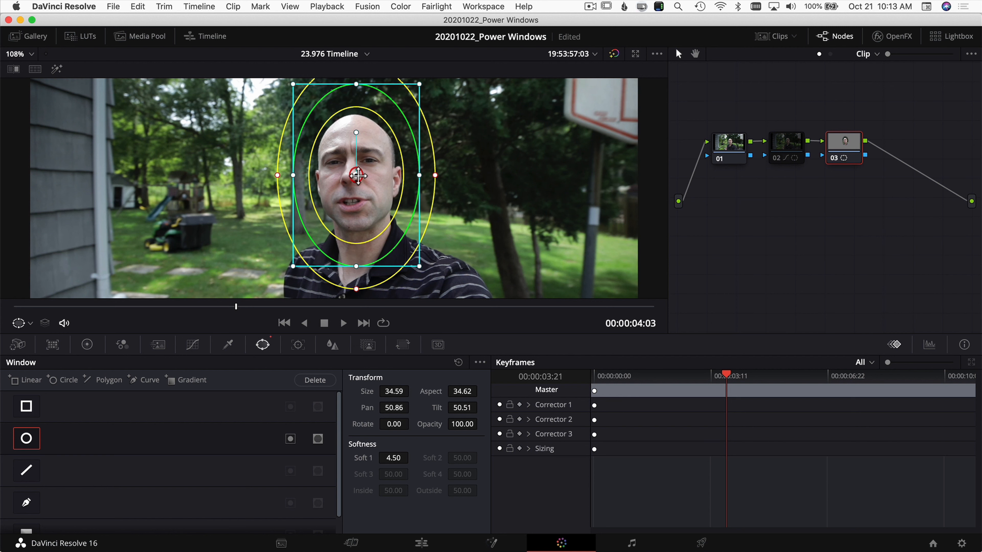
# Step: Sample the man's cheek with the HSL Qualifier on node 03 and add his other cheek and chin to the selection
pyautogui.click(229, 345)
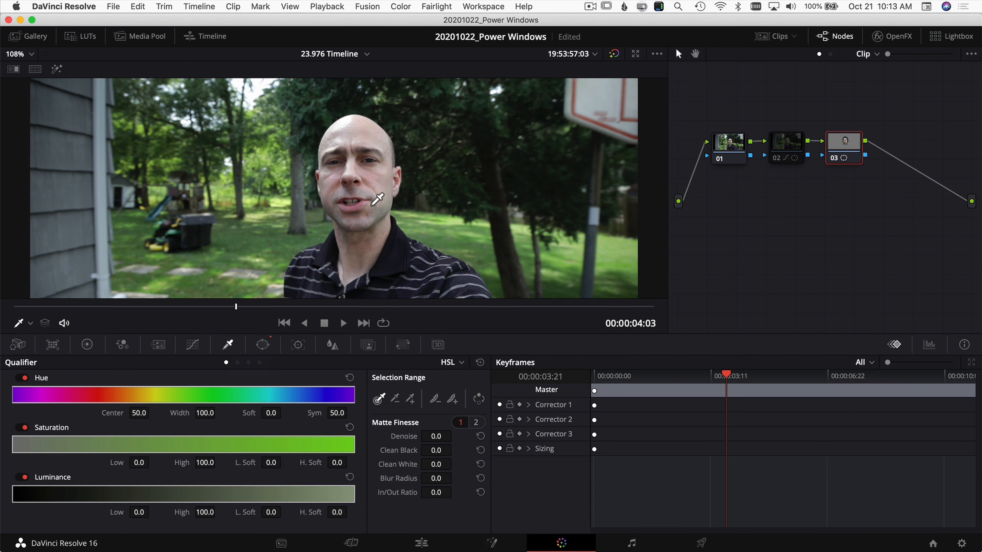
pyautogui.click(373, 178)
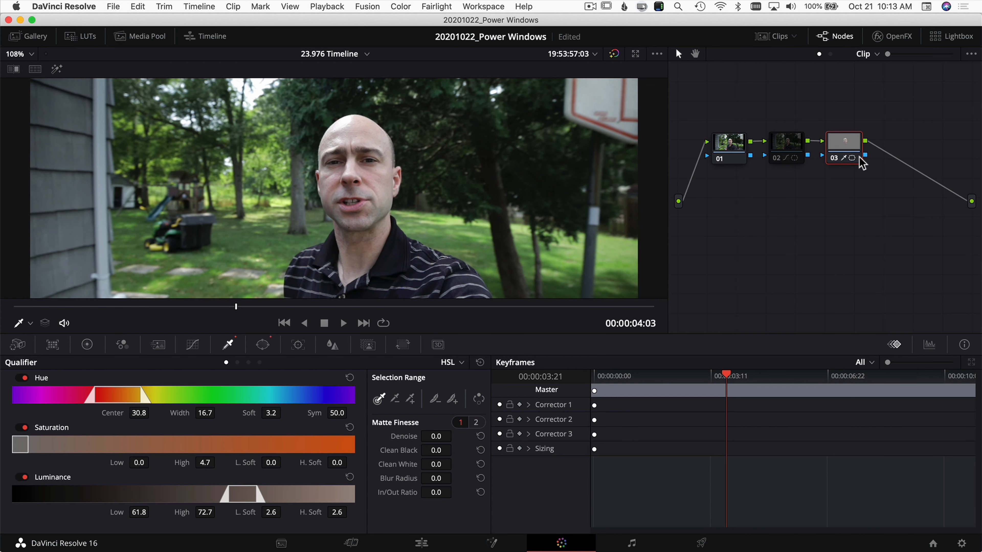
pyautogui.moveTo(847, 145)
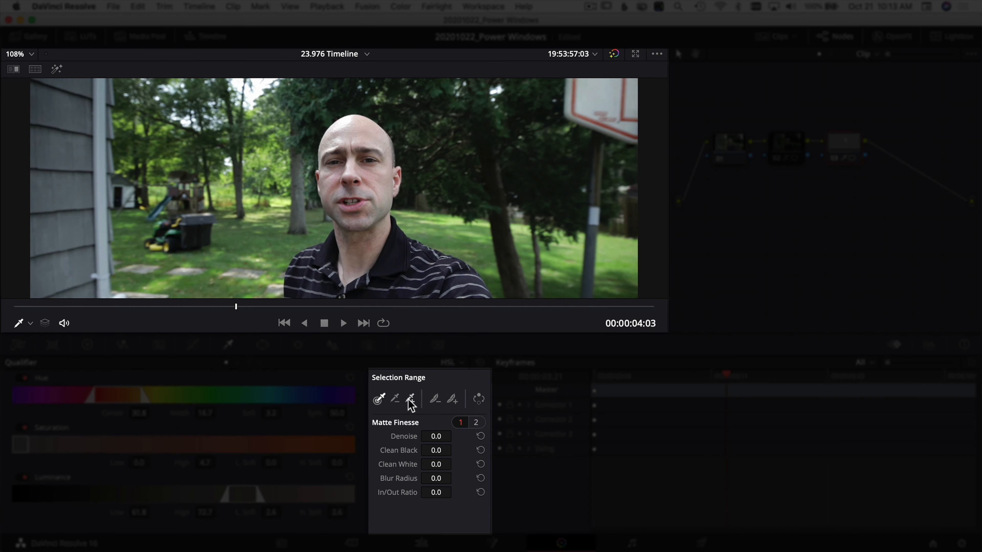
pyautogui.click(410, 400)
pyautogui.click(329, 186)
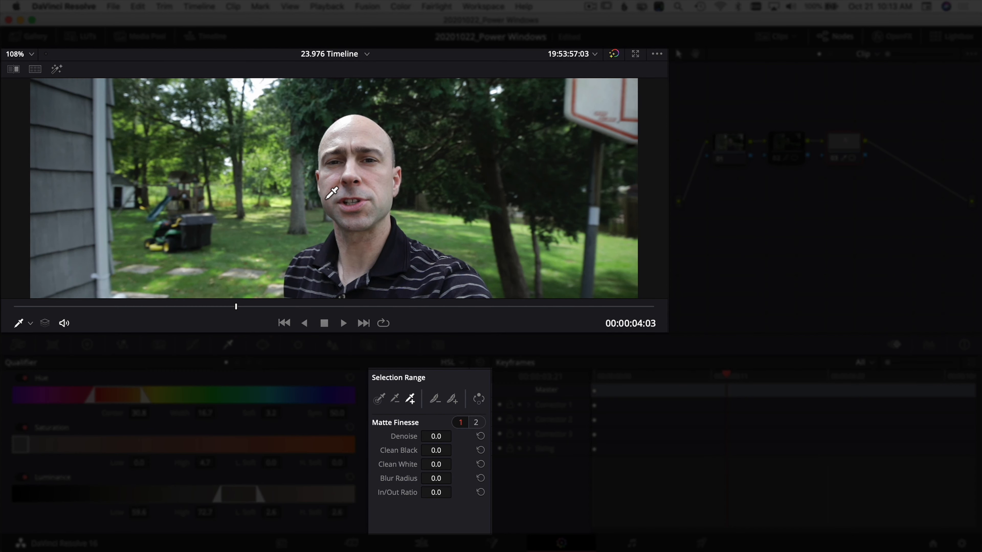
pyautogui.click(354, 220)
# Step: Restart the skin tone selection from the man's neck and add his cheek, forehead and more of the neck
pyautogui.click(380, 400)
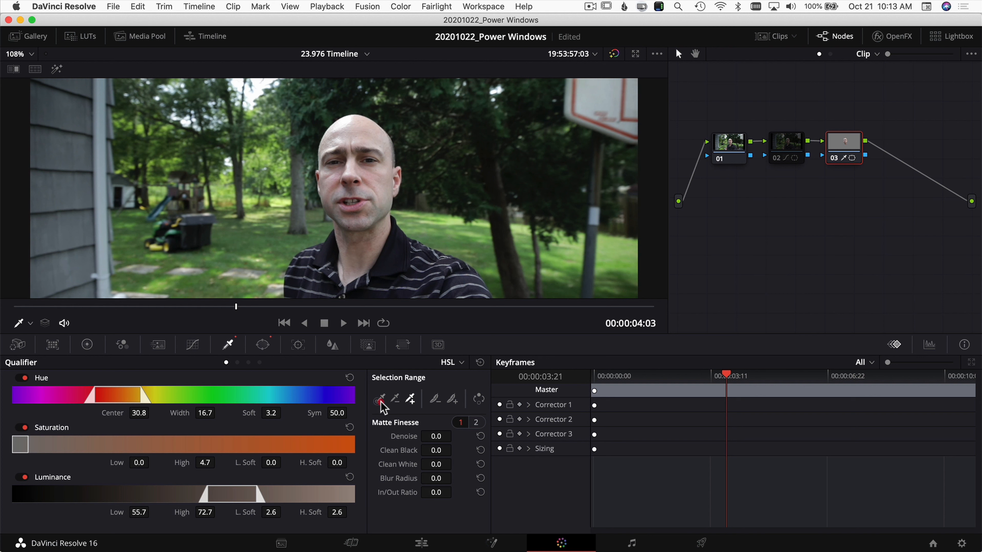
pyautogui.click(358, 249)
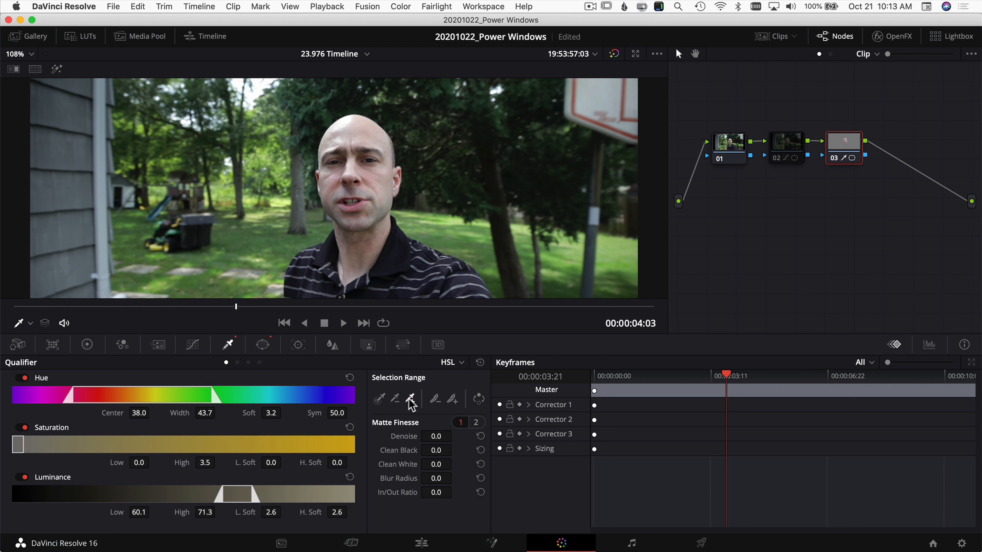
pyautogui.click(411, 400)
pyautogui.moveTo(378, 205)
pyautogui.mouseDown()
pyautogui.moveTo(371, 172)
pyautogui.moveTo(353, 164)
pyautogui.moveTo(348, 125)
pyautogui.moveTo(341, 134)
pyautogui.mouseUp()
pyautogui.click(369, 239)
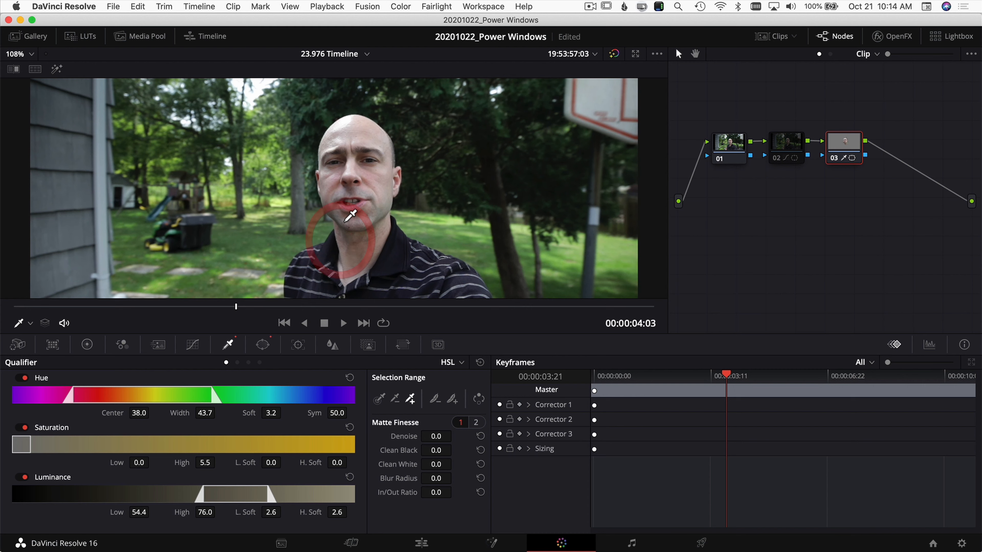
# Step: Raise the middle of node 03's green custom curve to tint the selected skin green
pyautogui.click(192, 345)
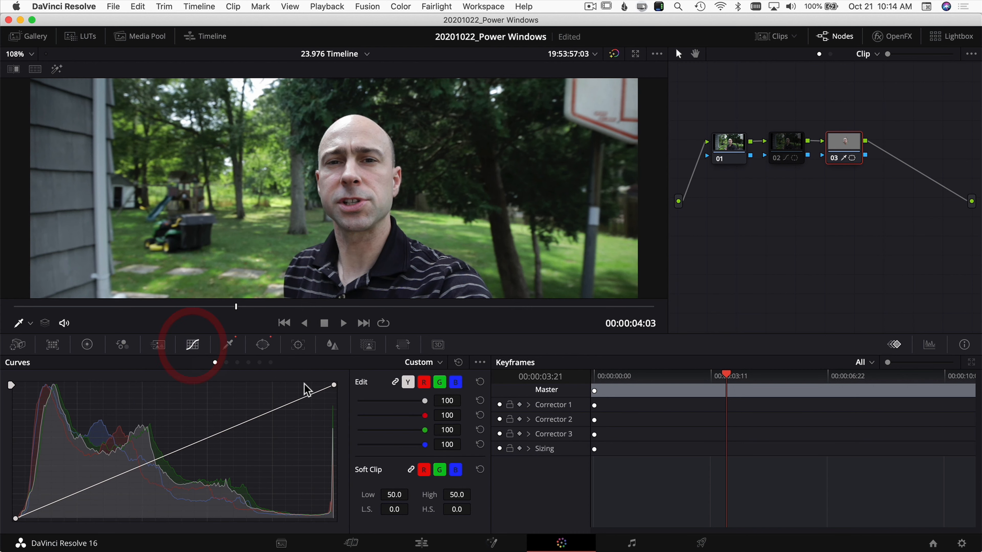
pyautogui.click(441, 385)
pyautogui.moveTo(165, 458); pyautogui.dragTo(151, 430)
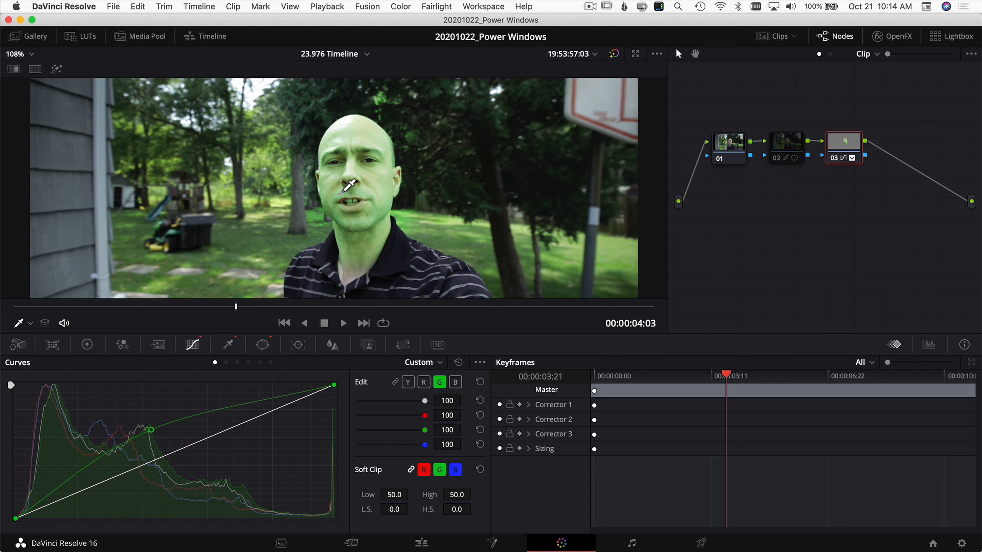
# Step: Display the Power Window outline over the viewer again and recentre the circle window slightly up and left on the man's face
pyautogui.click(229, 344)
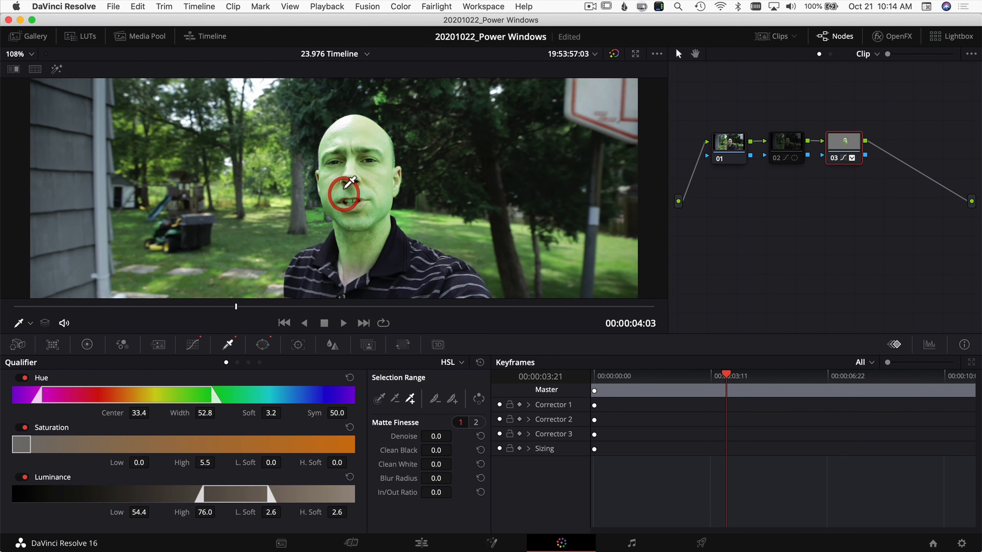
pyautogui.scroll(-2, 366, 241)
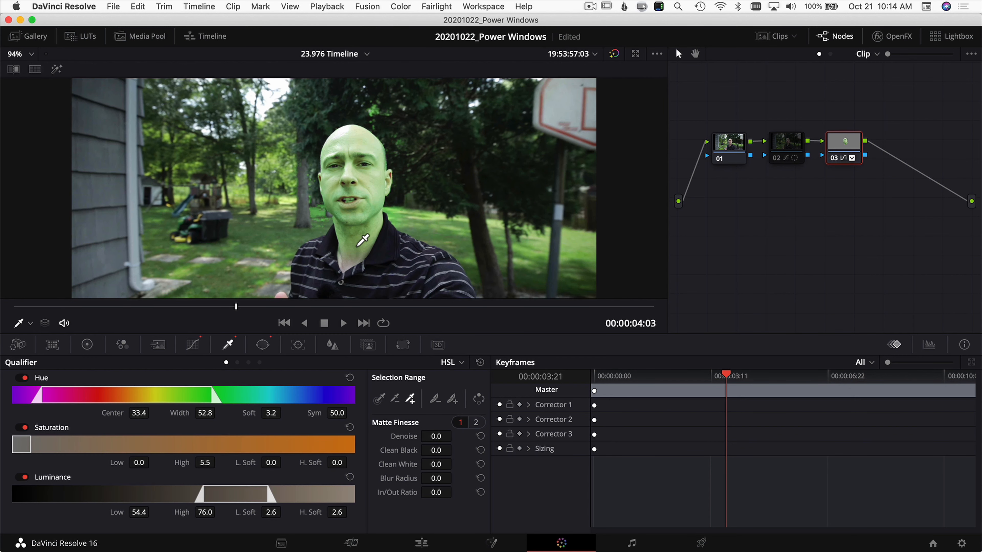
pyautogui.click(31, 324)
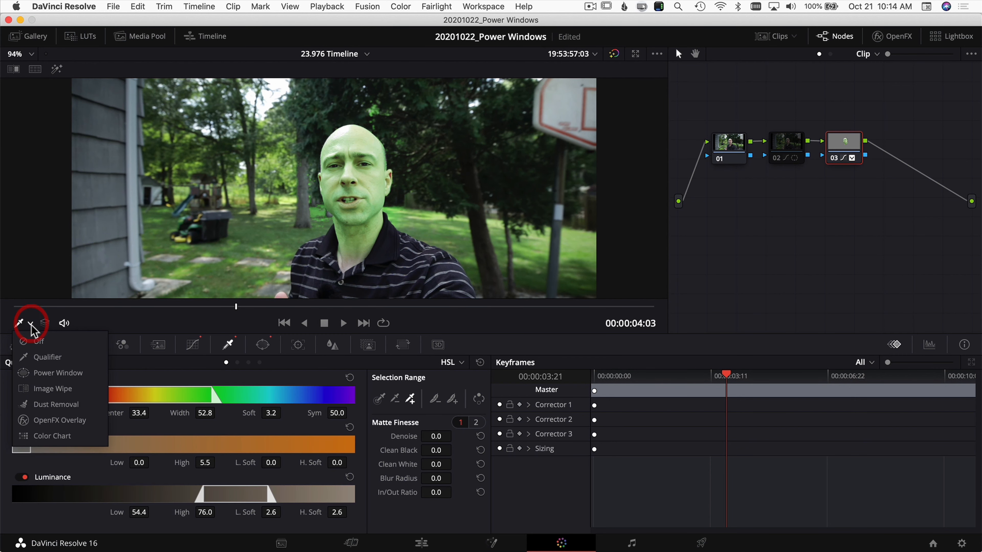
pyautogui.click(46, 373)
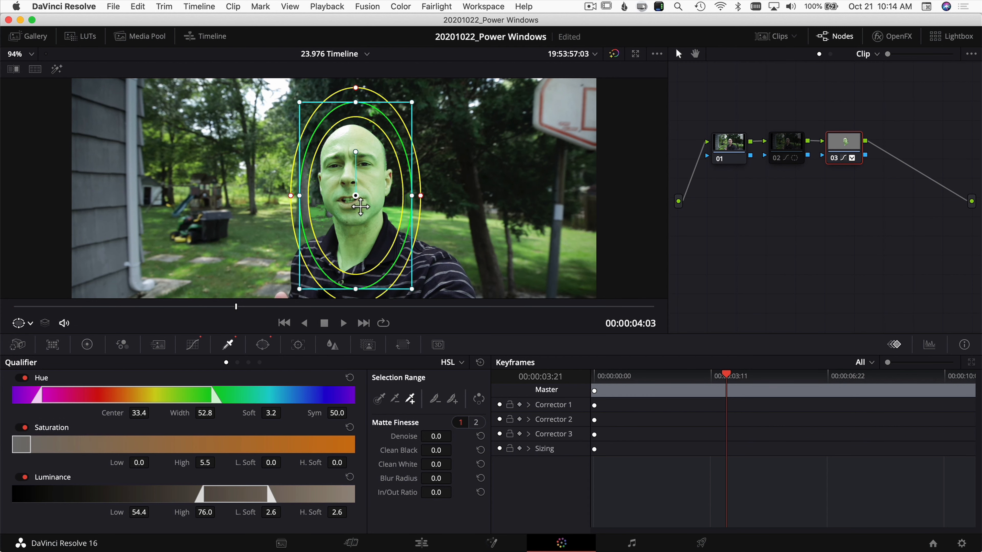
pyautogui.moveTo(355, 196); pyautogui.dragTo(352, 192)
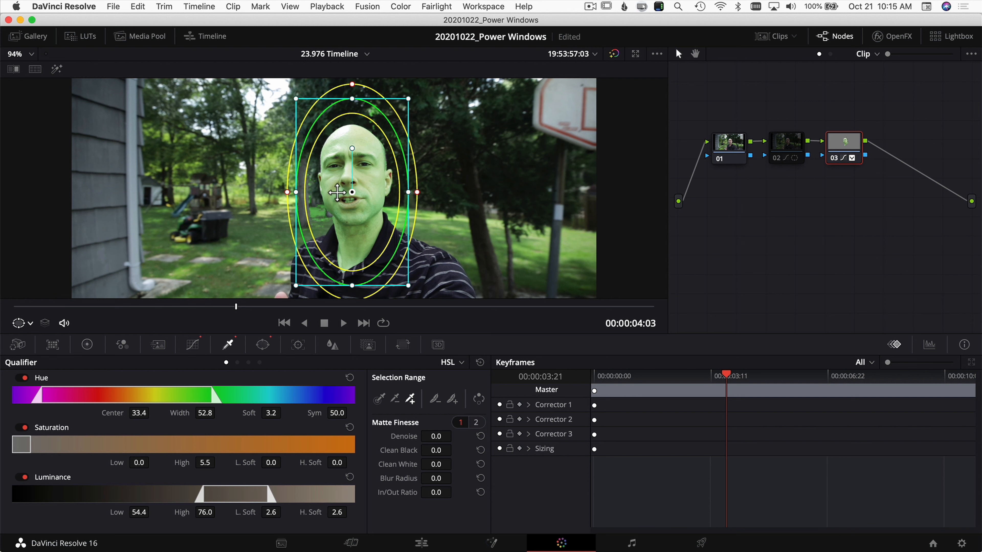
# Step: Play the clip from near its start to check how well the window follows the man's face
pyautogui.click(65, 306)
pyautogui.press('space')
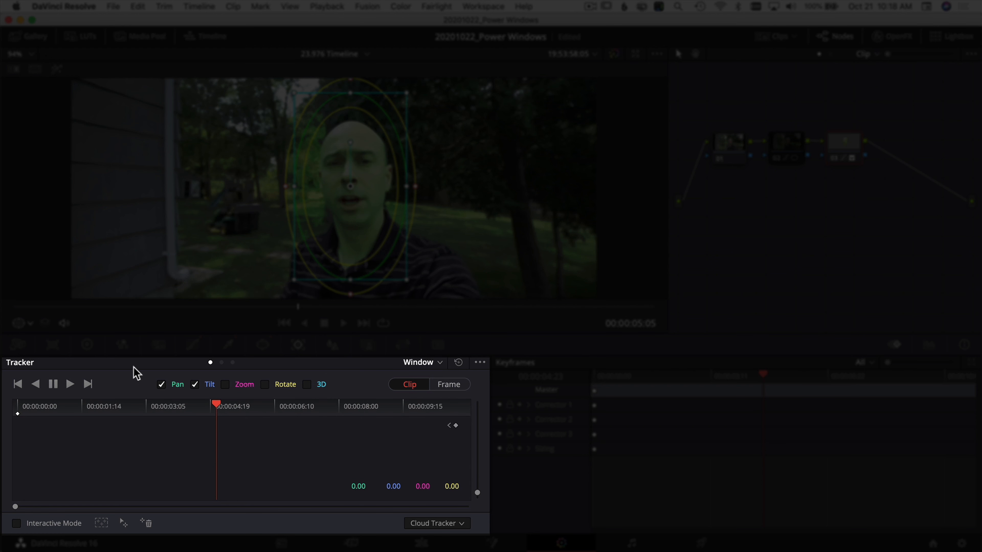
# Step: Switch the window tracker to Point Tracker and add a tracking point on the man's nose
pyautogui.click(39, 524)
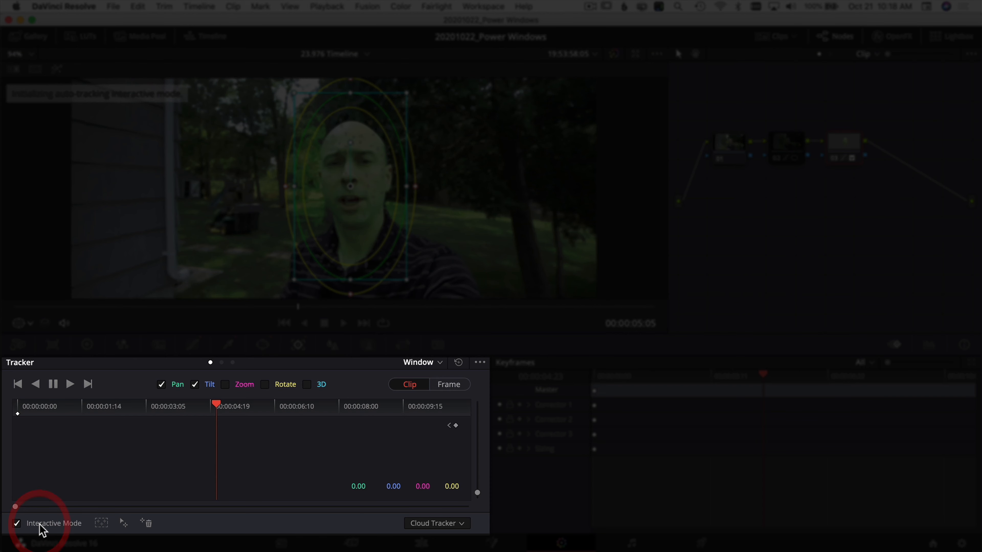
pyautogui.click(434, 519)
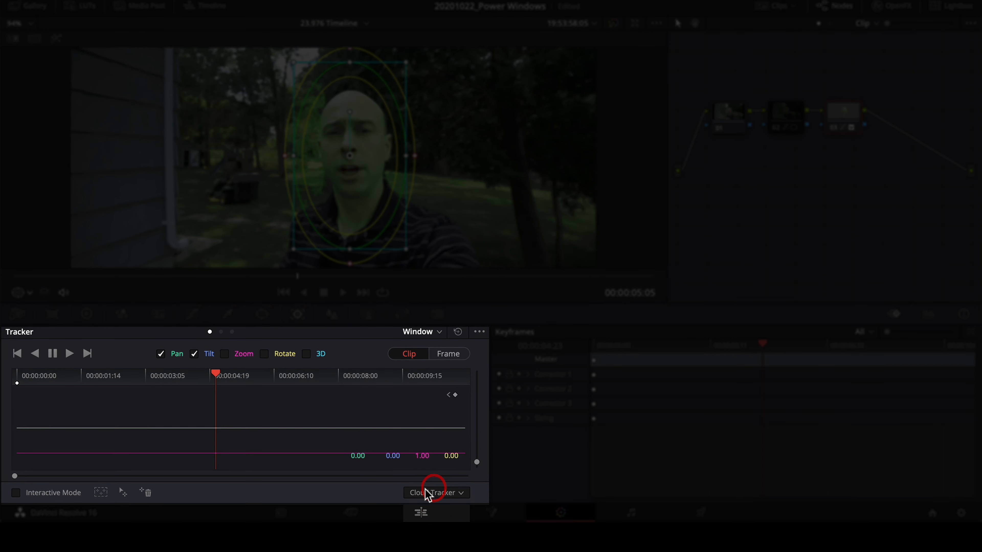
pyautogui.click(457, 495)
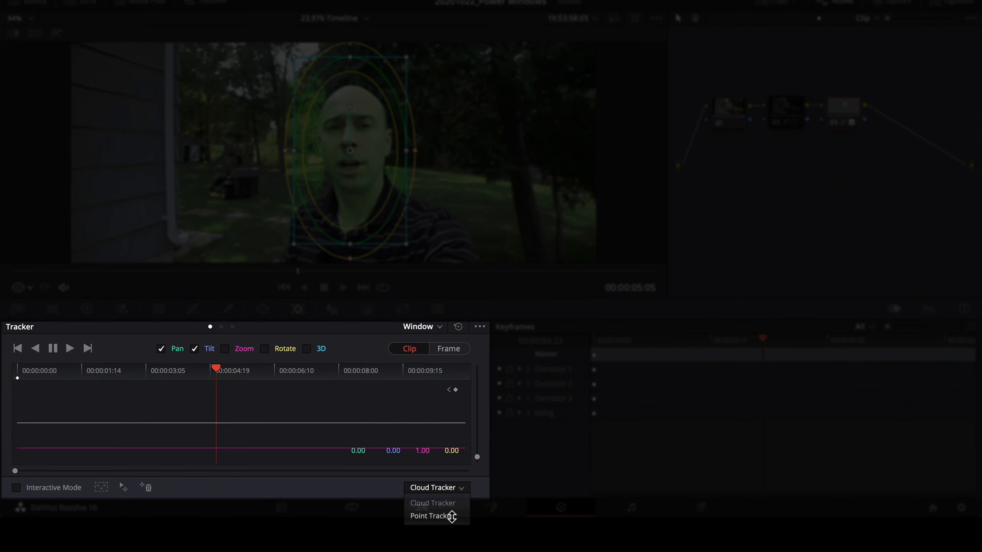
pyautogui.click(451, 519)
pyautogui.click(20, 523)
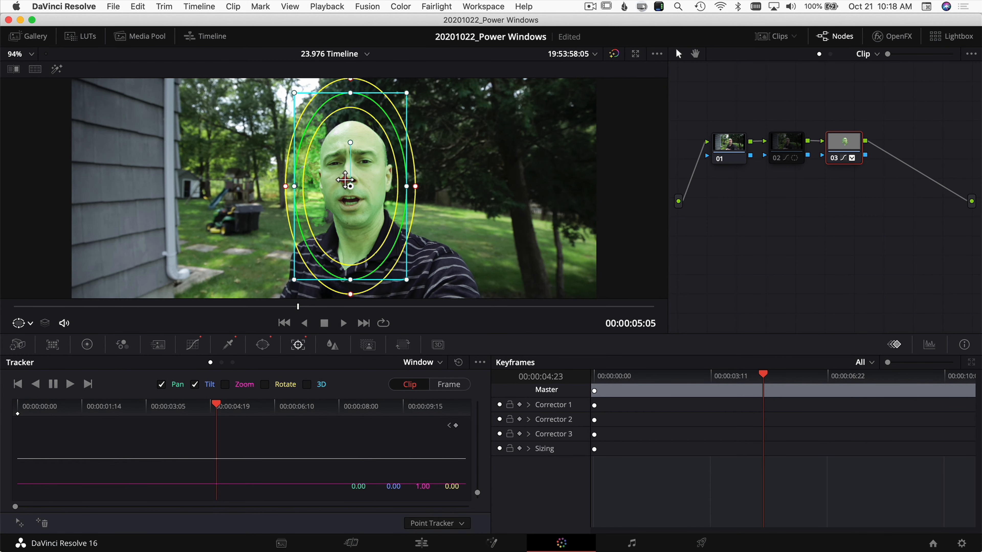
pyautogui.click(346, 181)
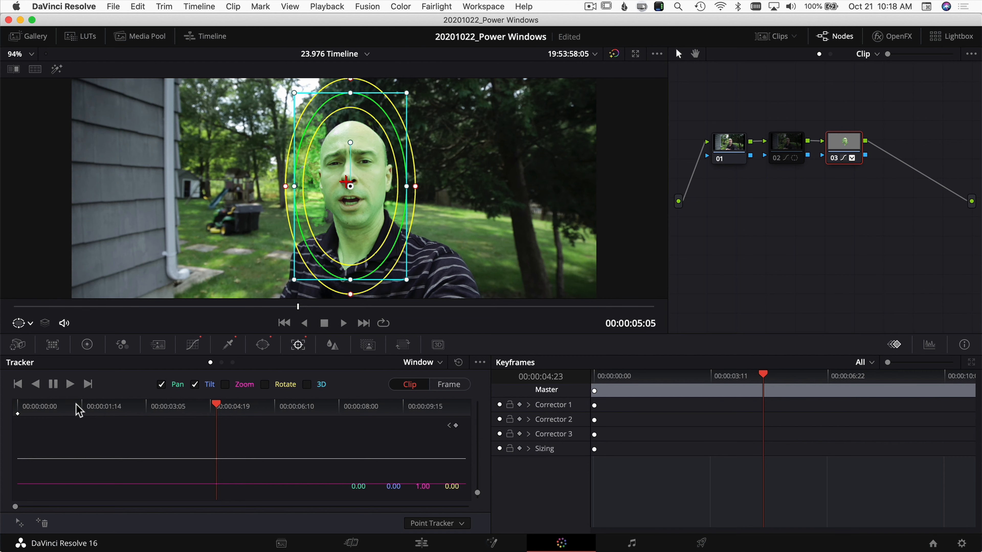